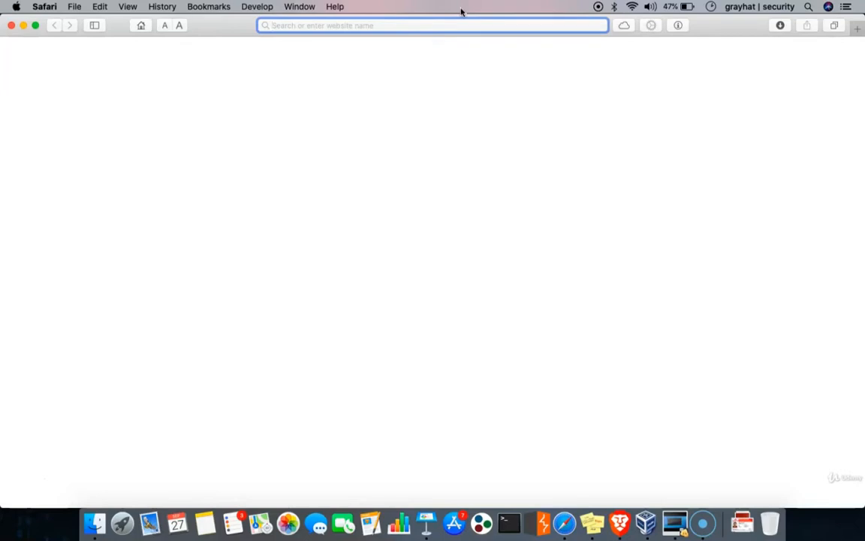
Go to the kali.org website and open its Kali Linux downloads page.
{"action": "type", "text": "kali.org — Kali Linux | Penetration Testing and Ethical Hacking Linux Distribution"}
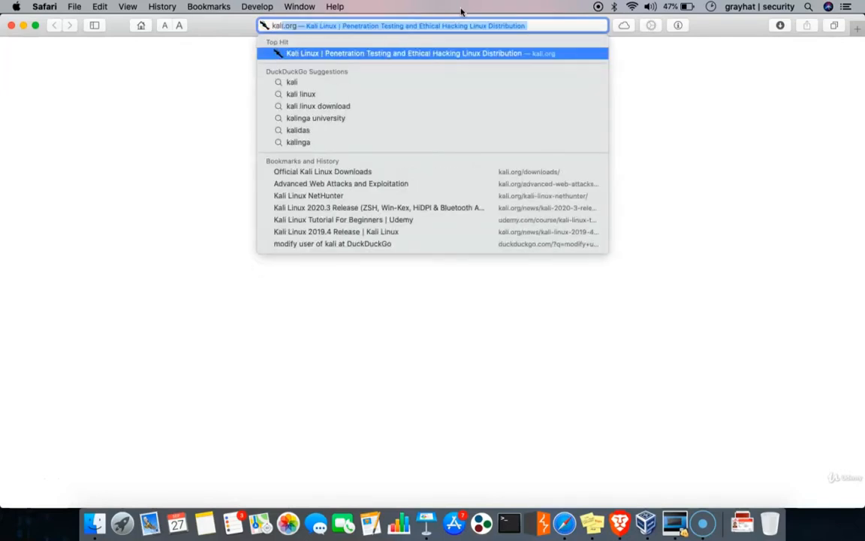
{"action": "key", "text": "Return"}
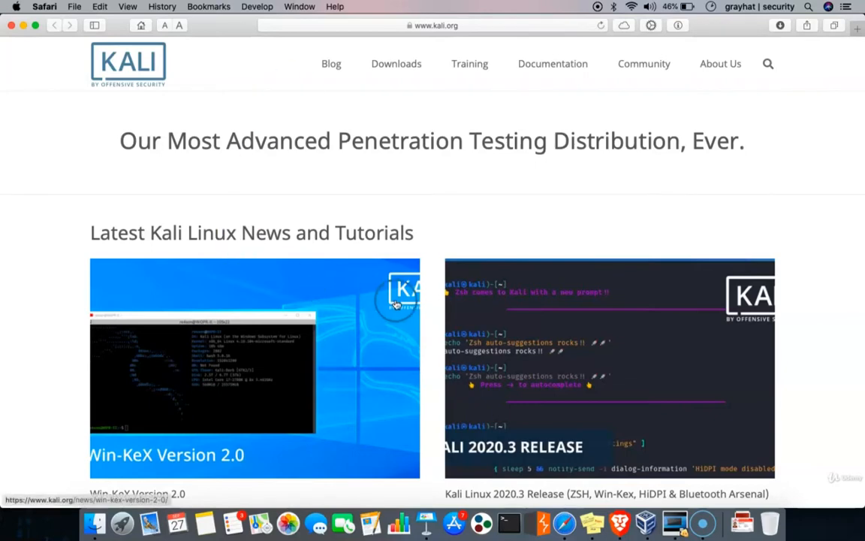
{"action": "mouse_move", "coordinate": [405, 73]}
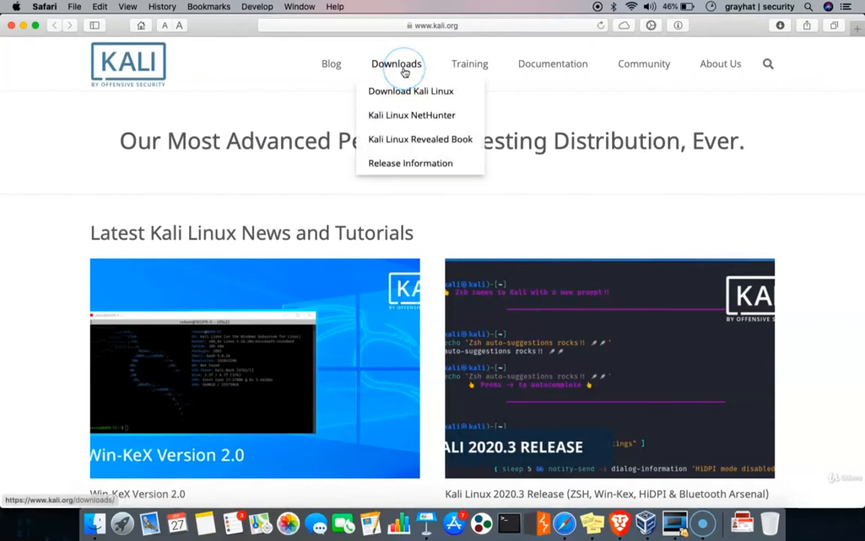
{"action": "left_click", "coordinate": [404, 73]}
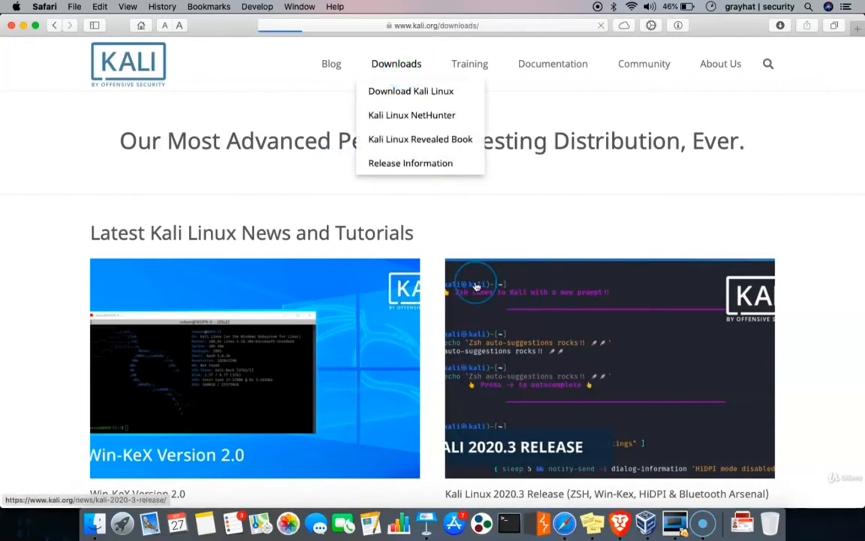
Examine the table of Kali Linux images, comparing the 64-bit and 32-bit Installer, Live and NetInstaller versions.
{"action": "scroll", "coordinate": [353, 392], "scroll_direction": "down", "scroll_amount": 3}
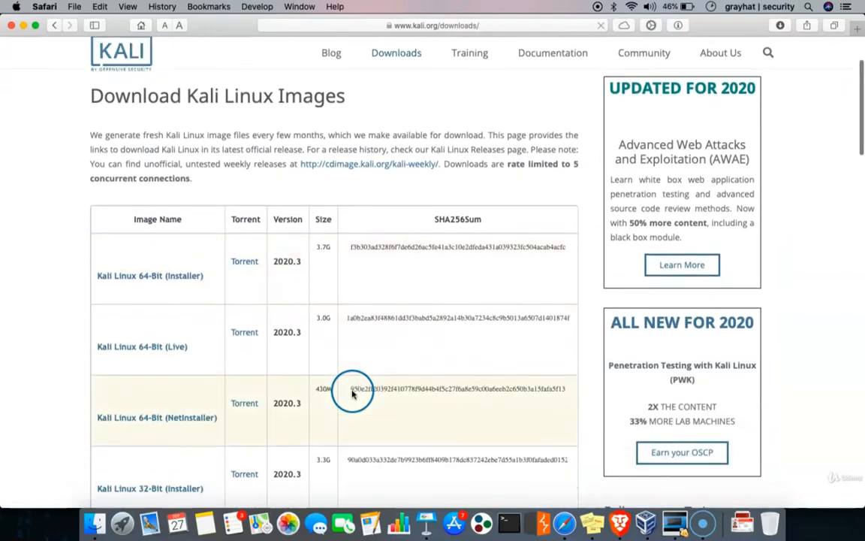
{"action": "scroll", "coordinate": [45, 296], "scroll_direction": "down", "scroll_amount": 4}
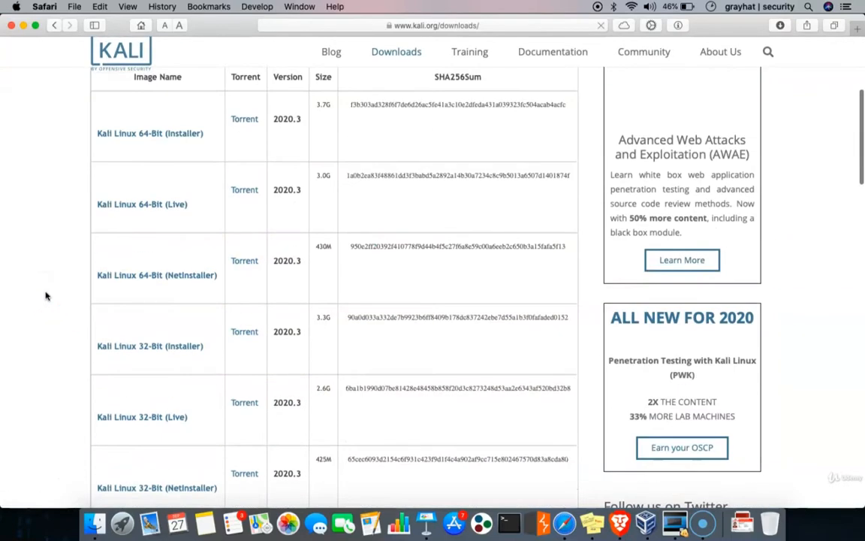
{"action": "scroll", "coordinate": [46, 295], "scroll_direction": "up", "scroll_amount": 1}
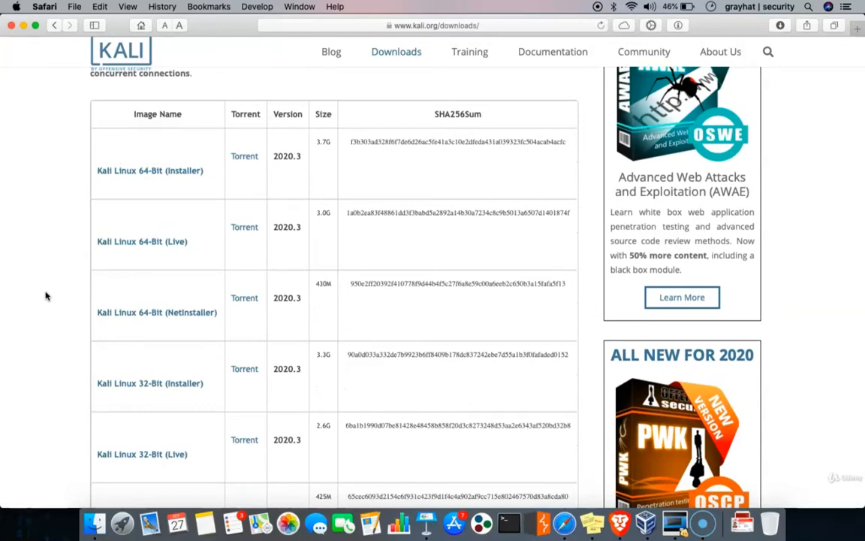
{"action": "scroll", "coordinate": [46, 296], "scroll_direction": "down", "scroll_amount": 1}
{"action": "scroll", "coordinate": [46, 295], "scroll_direction": "up", "scroll_amount": 1}
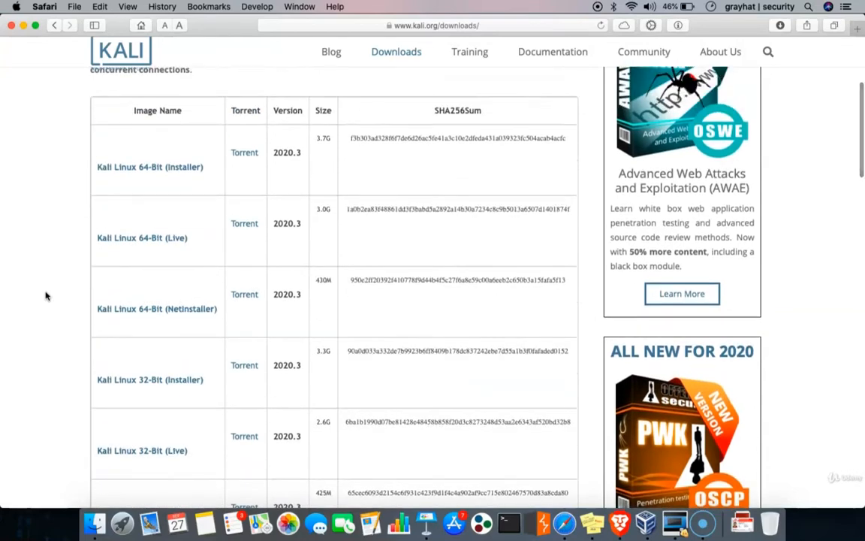
{"action": "scroll", "coordinate": [46, 296], "scroll_direction": "down", "scroll_amount": 2}
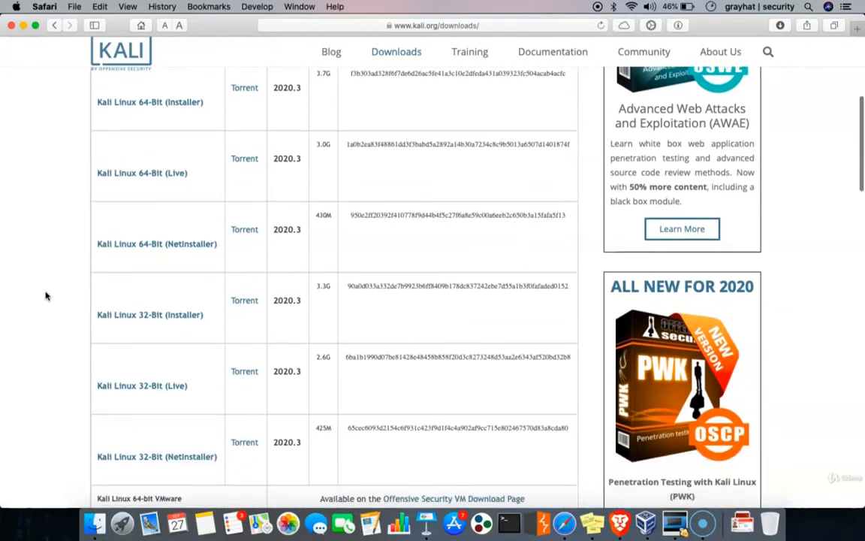
{"action": "scroll", "coordinate": [46, 296], "scroll_direction": "up", "scroll_amount": 2}
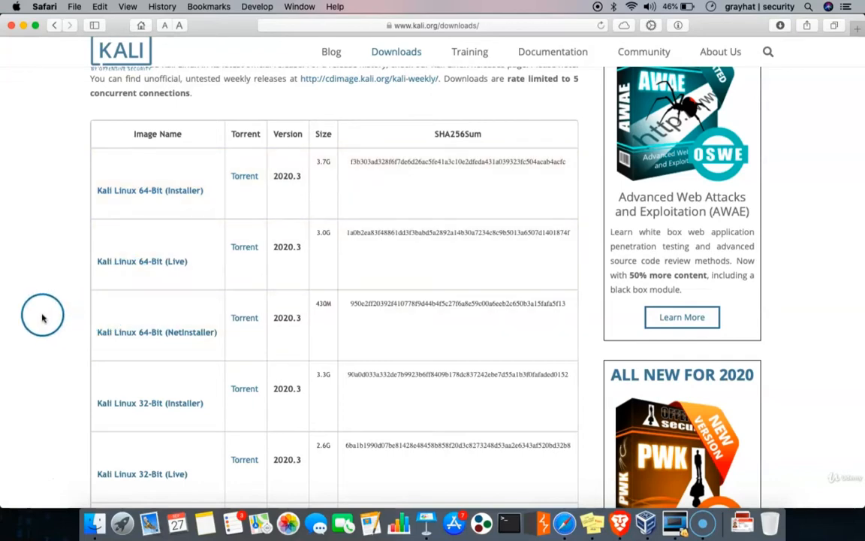
{"action": "scroll", "coordinate": [43, 314], "scroll_direction": "down", "scroll_amount": 4}
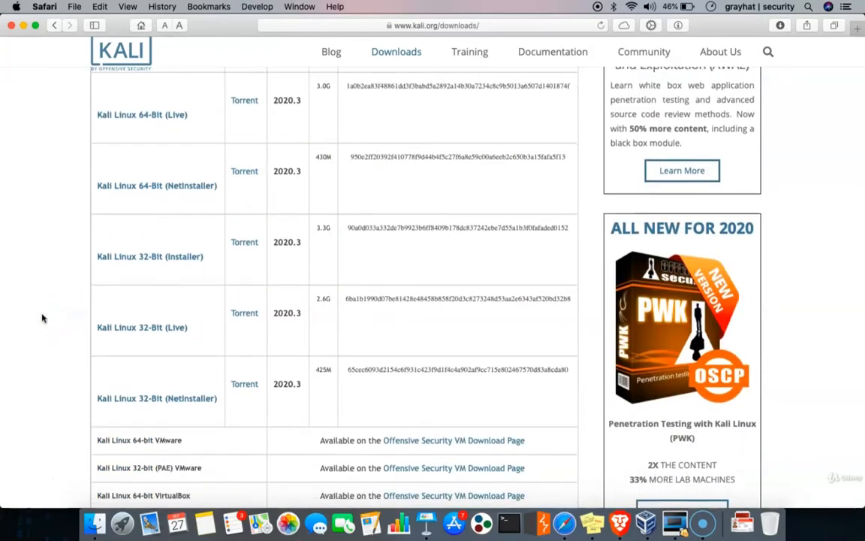
{"action": "scroll", "coordinate": [43, 318], "scroll_direction": "up", "scroll_amount": 2}
{"action": "scroll", "coordinate": [43, 318], "scroll_direction": "down", "scroll_amount": 6}
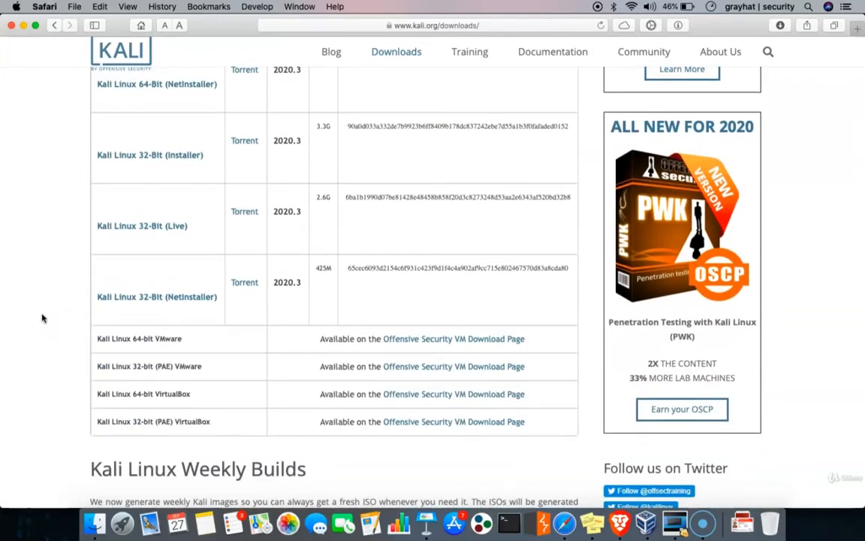
{"action": "scroll", "coordinate": [43, 318], "scroll_direction": "up", "scroll_amount": 3}
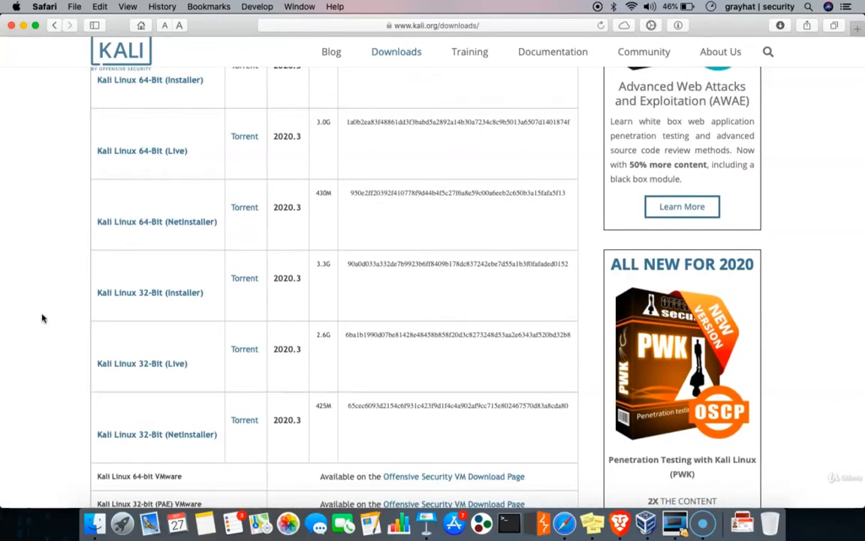
{"action": "scroll", "coordinate": [43, 318], "scroll_direction": "down", "scroll_amount": 3}
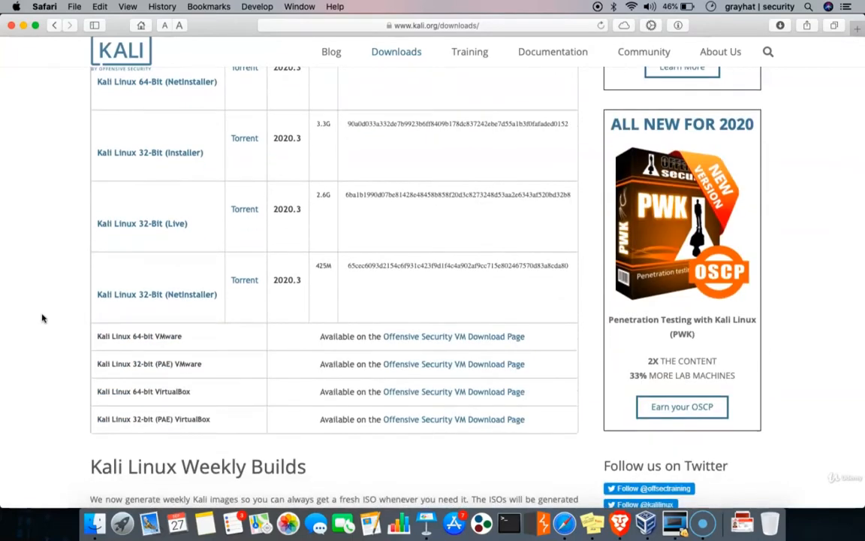
Review the VMware and VirtualBox image entries and the weekly builds and ARM images sections.
{"action": "scroll", "coordinate": [43, 316], "scroll_direction": "down", "scroll_amount": 3}
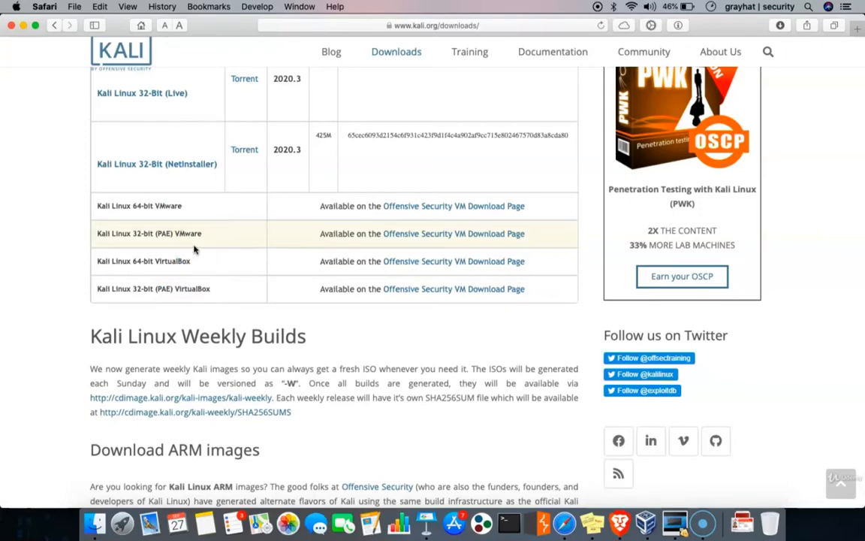
{"action": "scroll", "coordinate": [194, 249], "scroll_direction": "up", "scroll_amount": 5}
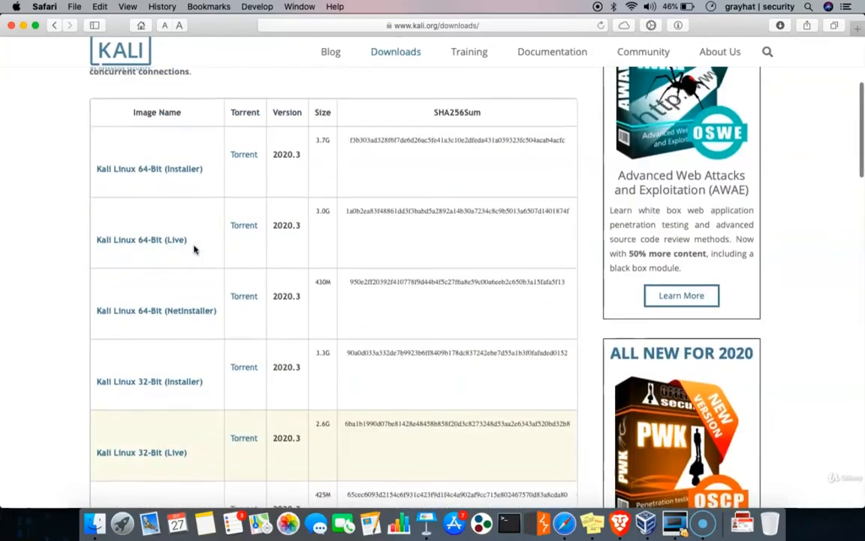
{"action": "scroll", "coordinate": [194, 249], "scroll_direction": "down", "scroll_amount": 10}
{"action": "scroll", "coordinate": [194, 249], "scroll_direction": "up", "scroll_amount": 3}
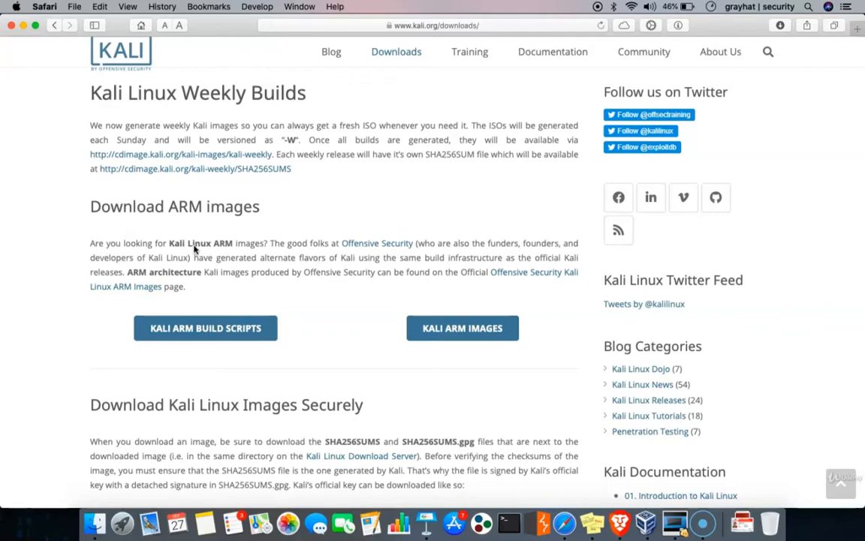
{"action": "left_click", "coordinate": [189, 228]}
{"action": "scroll", "coordinate": [189, 230], "scroll_direction": "up", "scroll_amount": 15}
{"action": "left_click", "coordinate": [417, 158]}
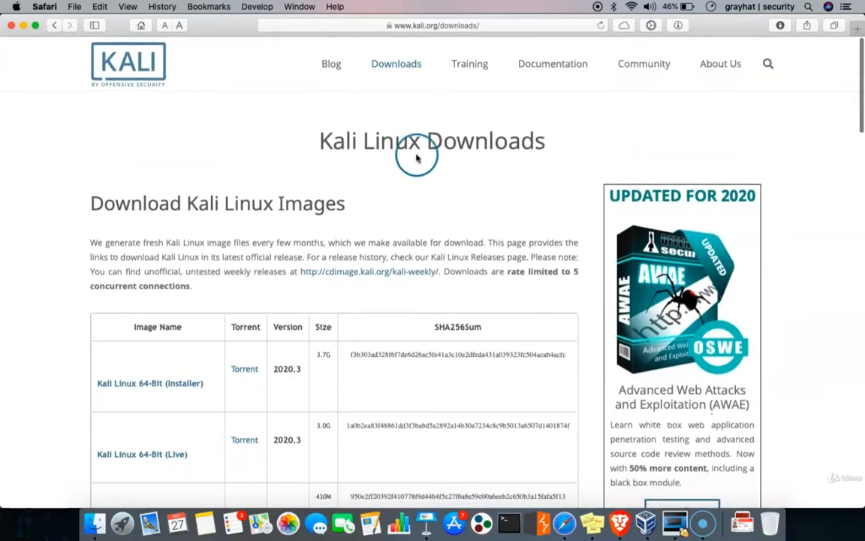
Download the Kali Linux 64-Bit (Live) image, version 2020.3, from the image table.
{"action": "scroll", "coordinate": [87, 180], "scroll_direction": "down", "scroll_amount": 5}
{"action": "left_click", "coordinate": [87, 180]}
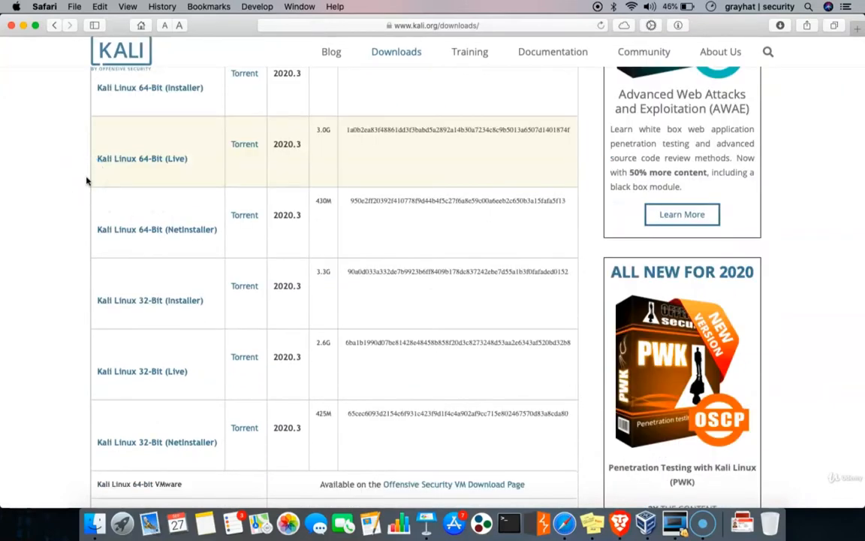
{"action": "scroll", "coordinate": [87, 180], "scroll_direction": "up", "scroll_amount": 2}
{"action": "left_click", "coordinate": [78, 186]}
{"action": "left_click", "coordinate": [118, 262]}
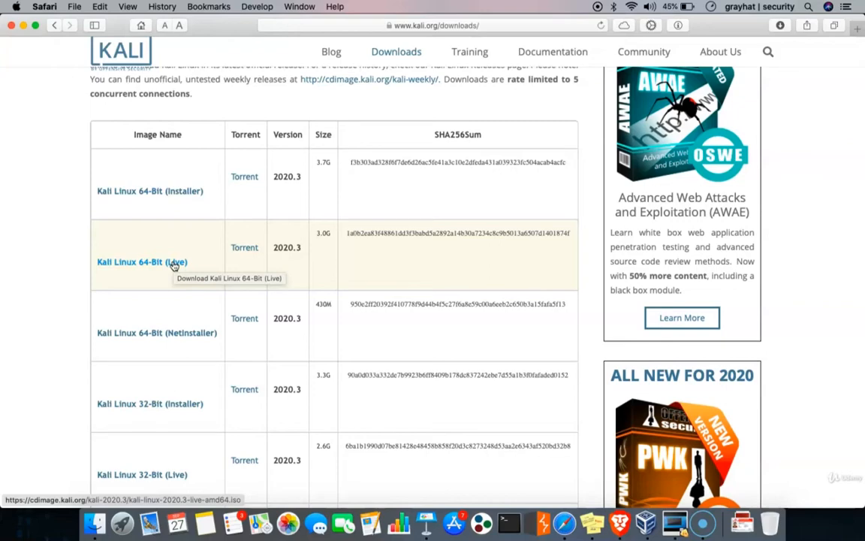
{"action": "left_click", "coordinate": [182, 193]}
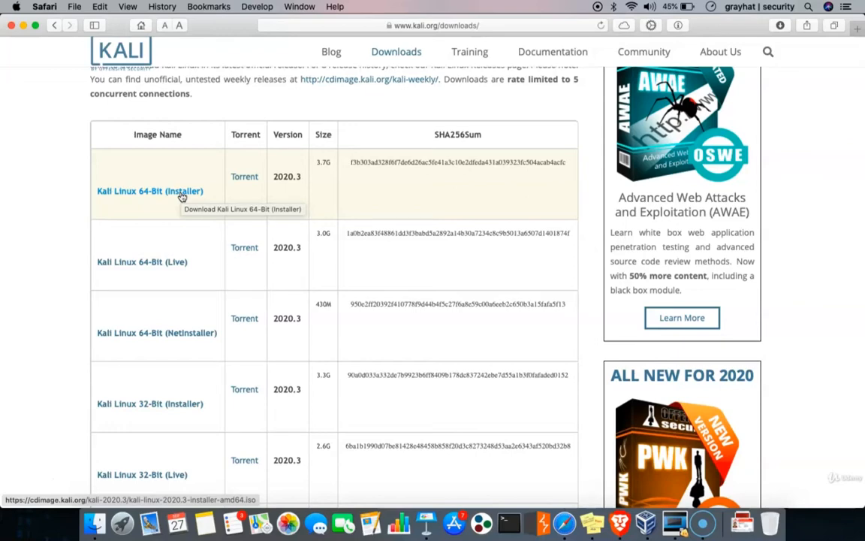
{"action": "left_click", "coordinate": [155, 262]}
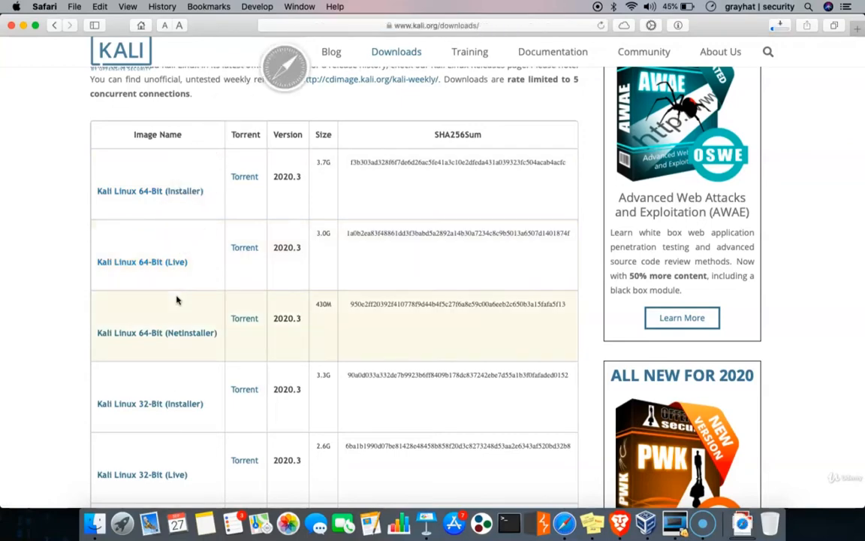
Look through the whole downloads page, including the ARM images, secure download instructions and custom image build sections.
{"action": "scroll", "coordinate": [344, 247], "scroll_direction": "down", "scroll_amount": 1}
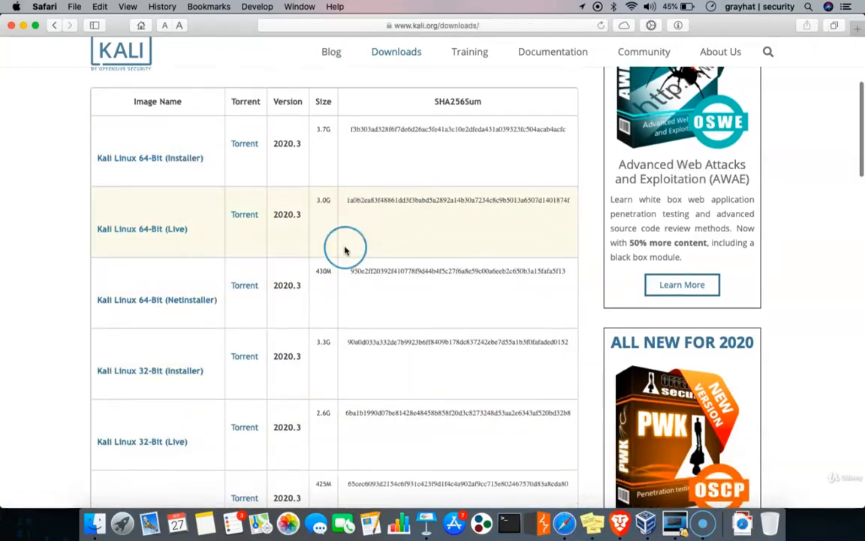
{"action": "scroll", "coordinate": [344, 250], "scroll_direction": "up", "scroll_amount": 5}
{"action": "scroll", "coordinate": [344, 251], "scroll_direction": "down", "scroll_amount": 2}
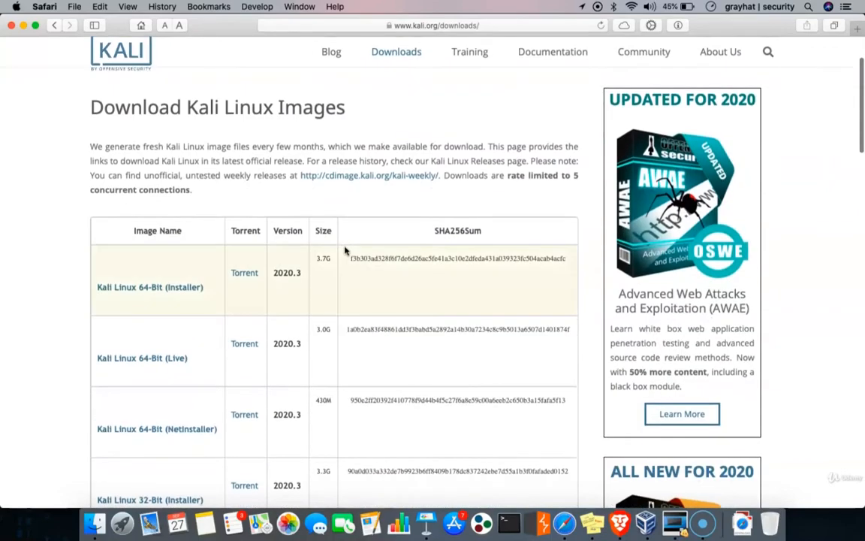
{"action": "scroll", "coordinate": [344, 251], "scroll_direction": "down", "scroll_amount": 10}
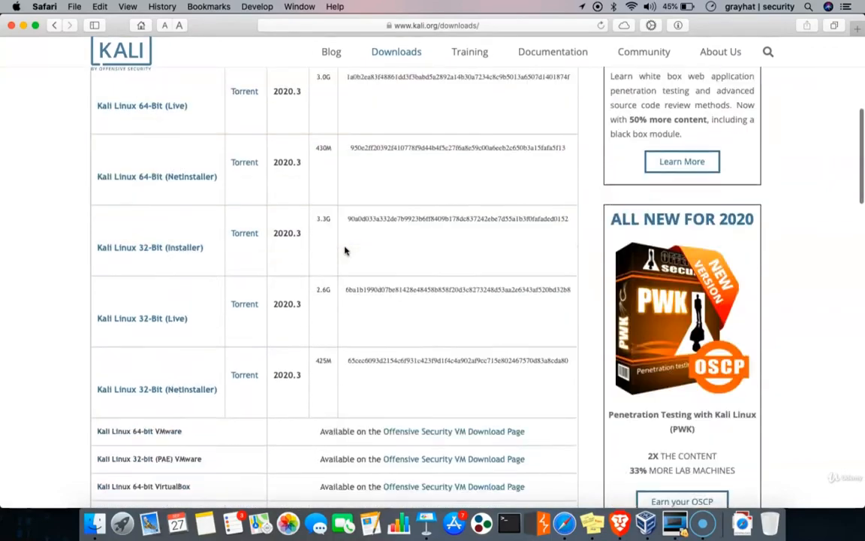
{"action": "scroll", "coordinate": [344, 251], "scroll_direction": "down", "scroll_amount": 10}
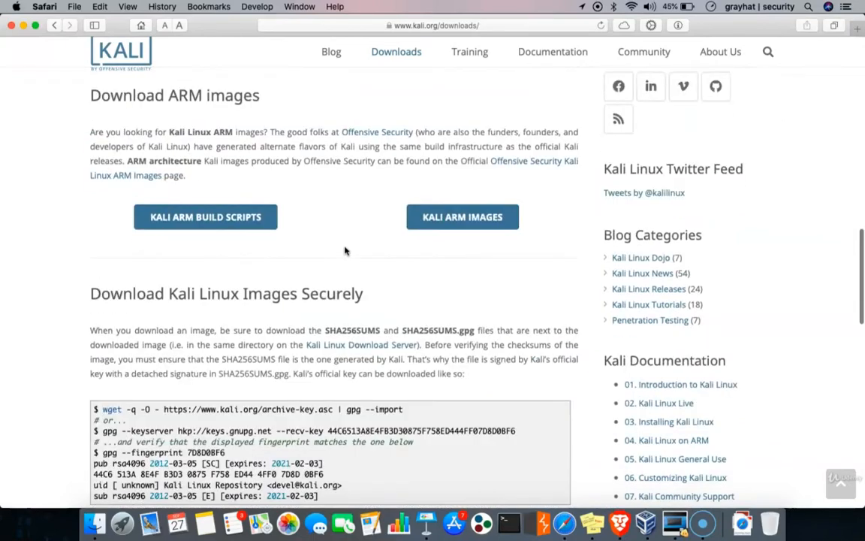
{"action": "scroll", "coordinate": [345, 250], "scroll_direction": "down", "scroll_amount": 10}
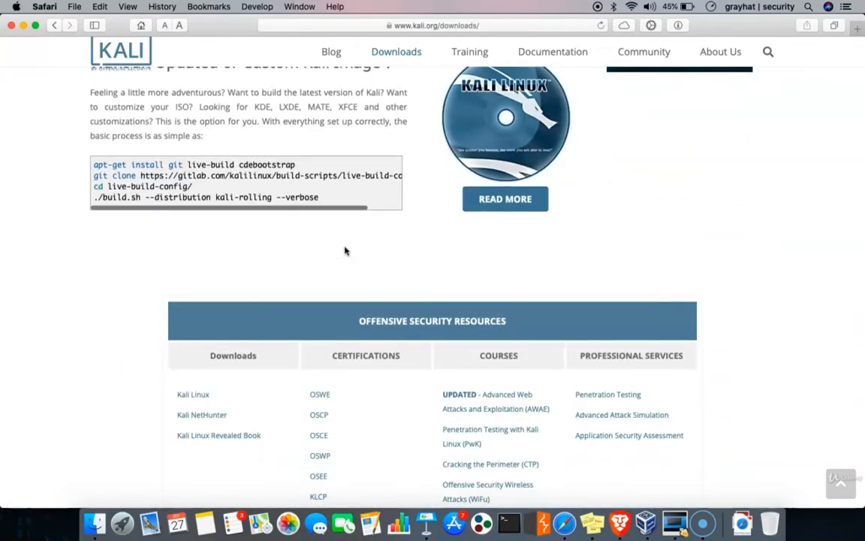
{"action": "scroll", "coordinate": [312, 228], "scroll_direction": "up", "scroll_amount": 15}
{"action": "scroll", "coordinate": [311, 228], "scroll_direction": "up", "scroll_amount": 10}
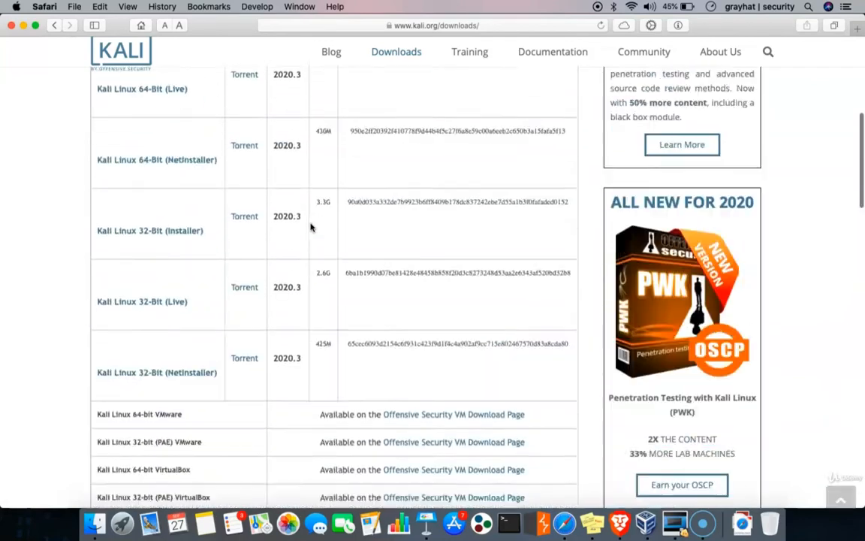
Open the Kali Linux NetHunter page and review its supported devices, feature list and NetHunter Downloads section.
{"action": "left_click", "coordinate": [459, 63]}
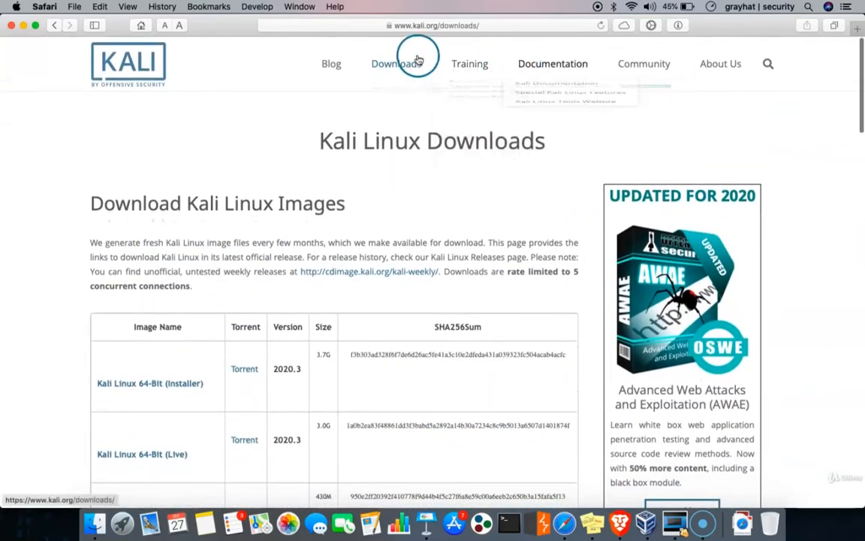
{"action": "mouse_move", "coordinate": [398, 63]}
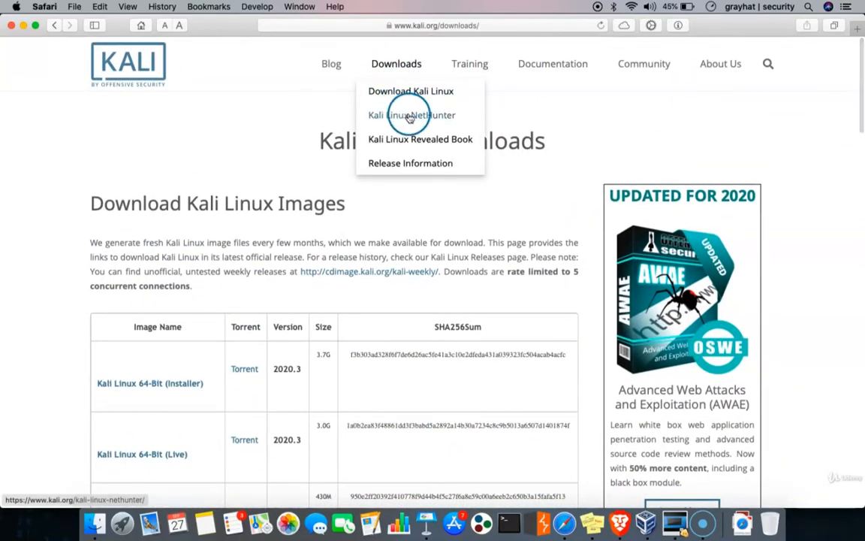
{"action": "left_click", "coordinate": [401, 115]}
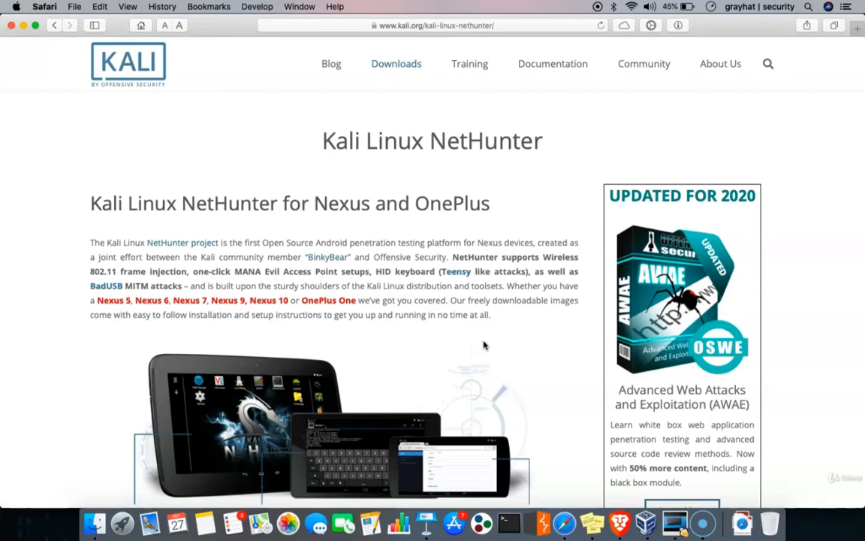
{"action": "scroll", "coordinate": [484, 345], "scroll_direction": "down", "scroll_amount": 5}
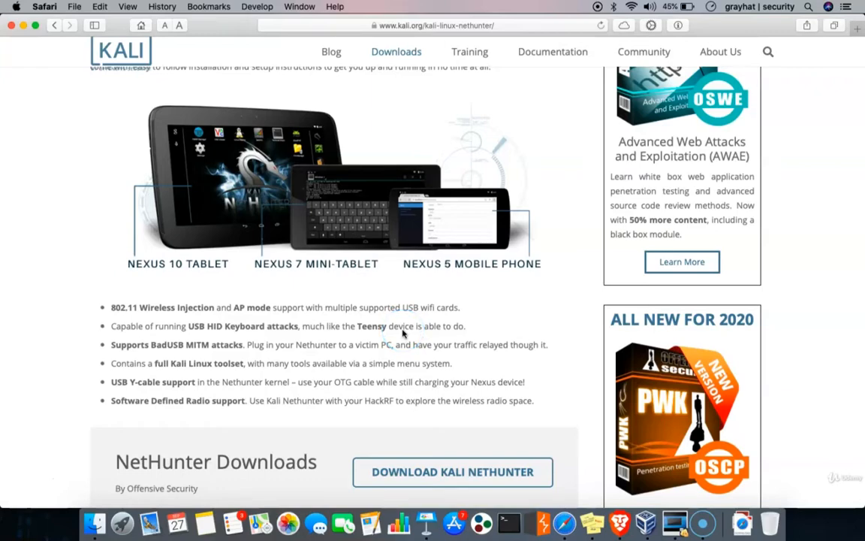
{"action": "scroll", "coordinate": [402, 333], "scroll_direction": "down", "scroll_amount": 10}
{"action": "scroll", "coordinate": [401, 333], "scroll_direction": "up", "scroll_amount": 4}
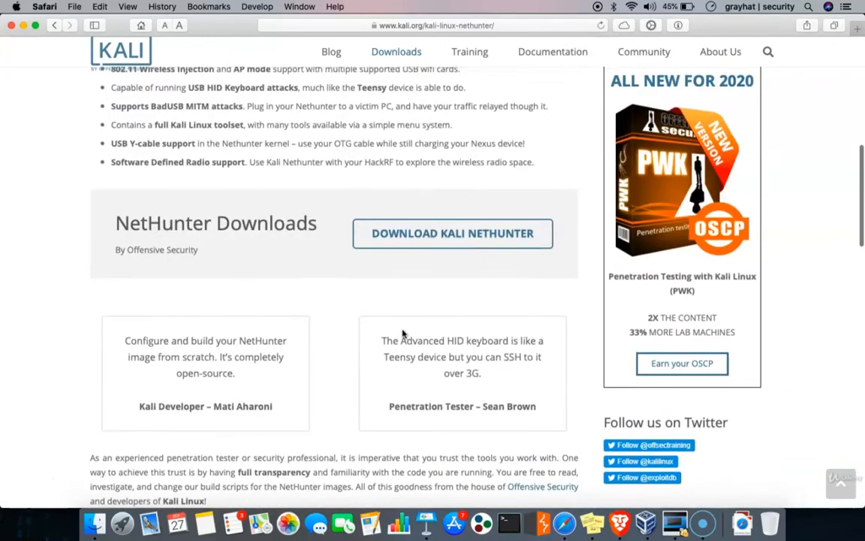
{"action": "scroll", "coordinate": [402, 332], "scroll_direction": "down", "scroll_amount": 2}
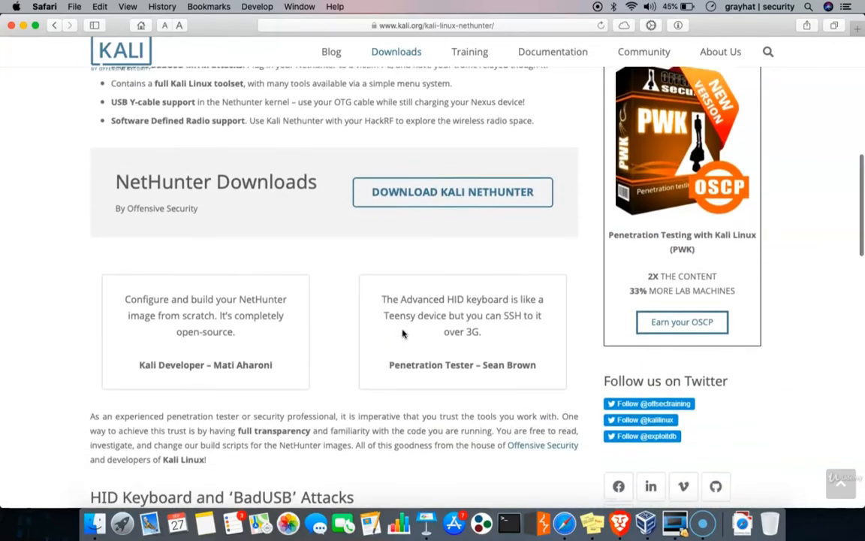
{"action": "scroll", "coordinate": [402, 332], "scroll_direction": "up", "scroll_amount": 6}
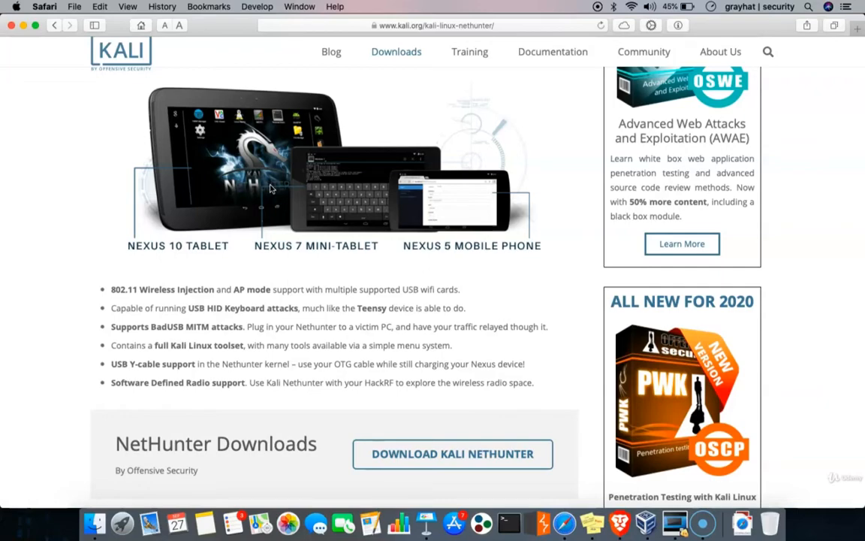
{"action": "scroll", "coordinate": [268, 187], "scroll_direction": "down", "scroll_amount": 10}
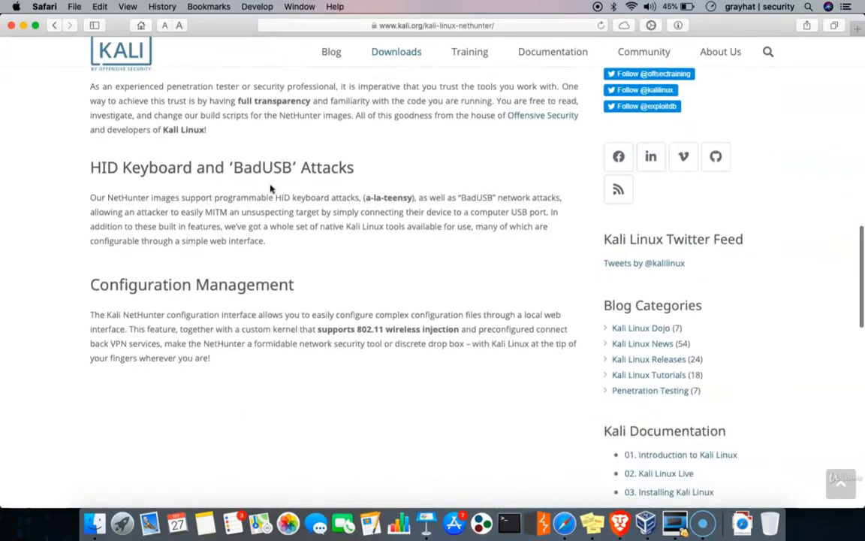
{"action": "scroll", "coordinate": [268, 187], "scroll_direction": "up", "scroll_amount": 15}
{"action": "left_click", "coordinate": [489, 25]}
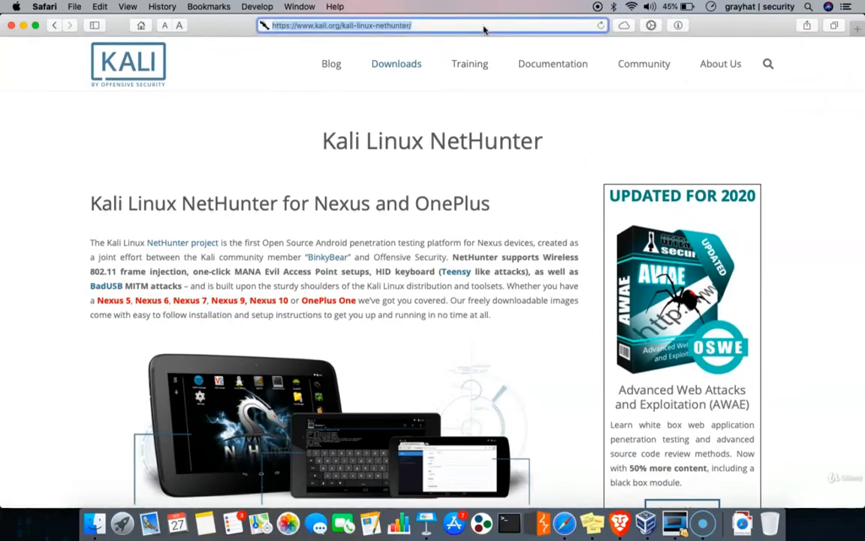
{"action": "type", "text": "viru"}
{"action": "key", "text": "BackSpace"}
{"action": "key", "text": "BackSpace"}
{"action": "key", "text": "Return"}
{"action": "left_click", "coordinate": [476, 10]}
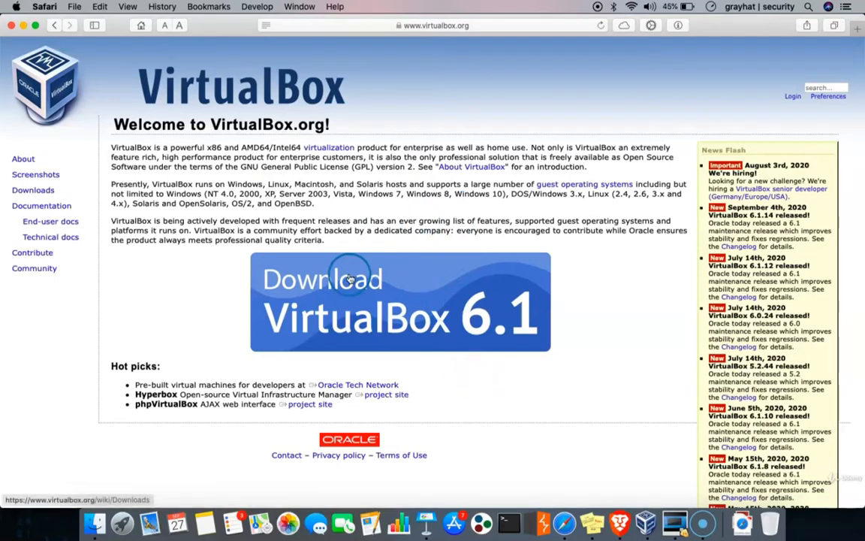
{"action": "left_click", "coordinate": [465, 365]}
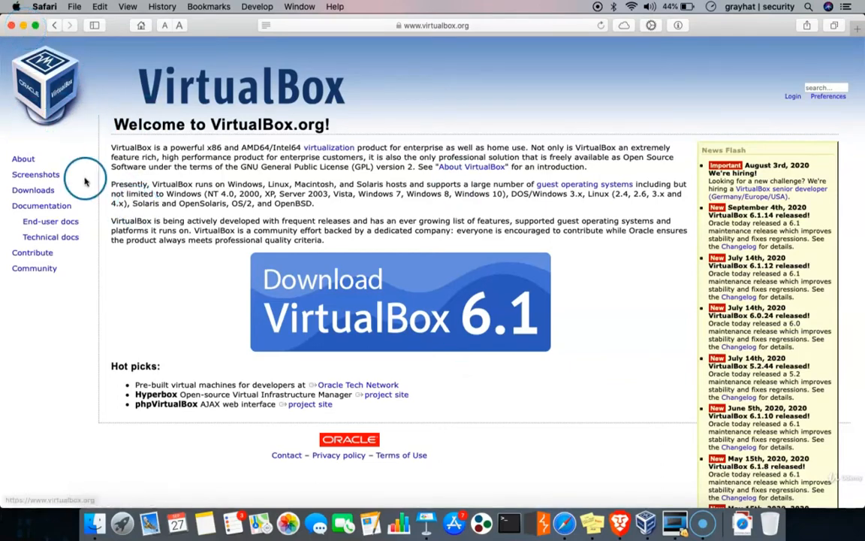
Switch to Oracle VM VirtualBox Manager, view the running Kali linux machine's desktop and return to the manager.
{"action": "left_click", "coordinate": [648, 521]}
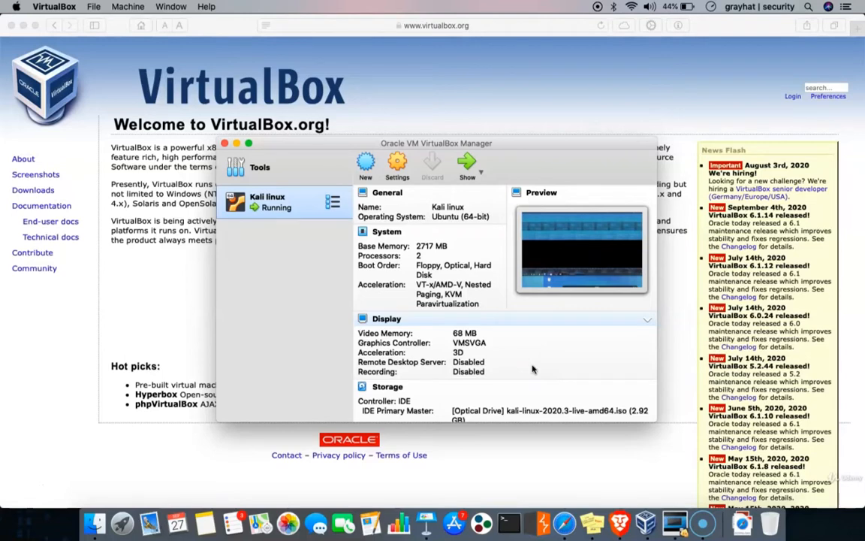
{"action": "key", "text": "ctrl+Right"}
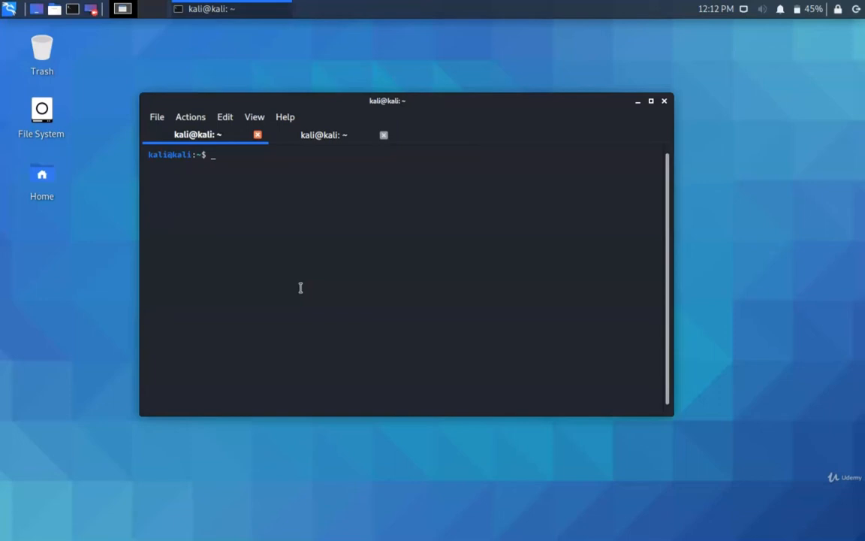
{"action": "key", "text": "ctrl+Left"}
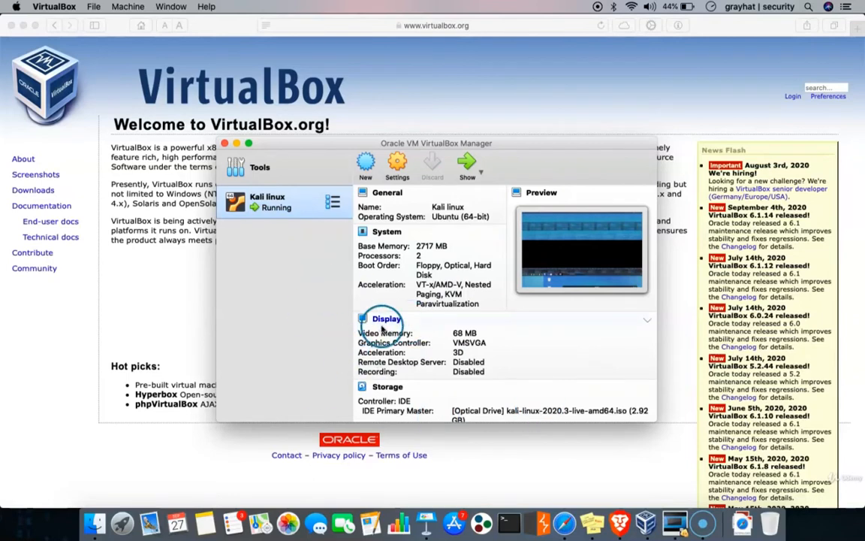
Start creating a new virtual machine named "kali linux" and try to continue with the default machine folder.
{"action": "left_click", "coordinate": [365, 165]}
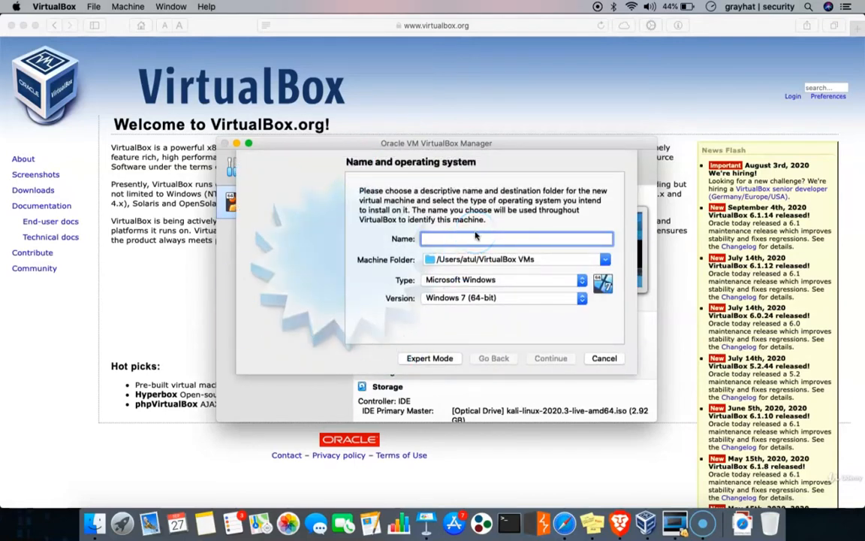
{"action": "type", "text": "kali linux"}
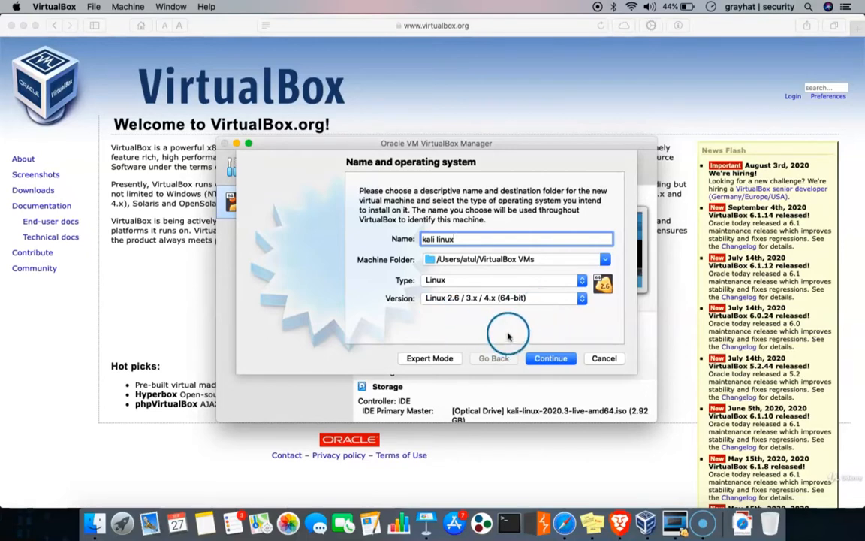
{"action": "left_click", "coordinate": [555, 358]}
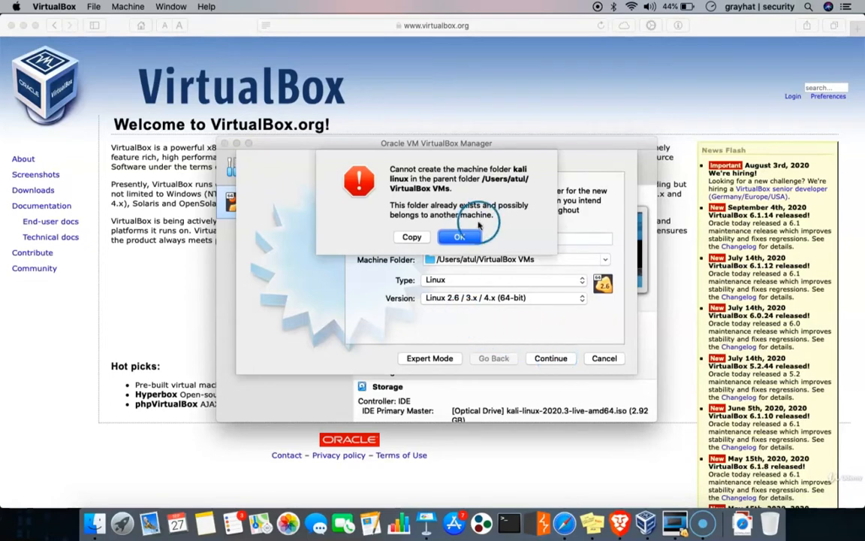
{"action": "left_click", "coordinate": [461, 237]}
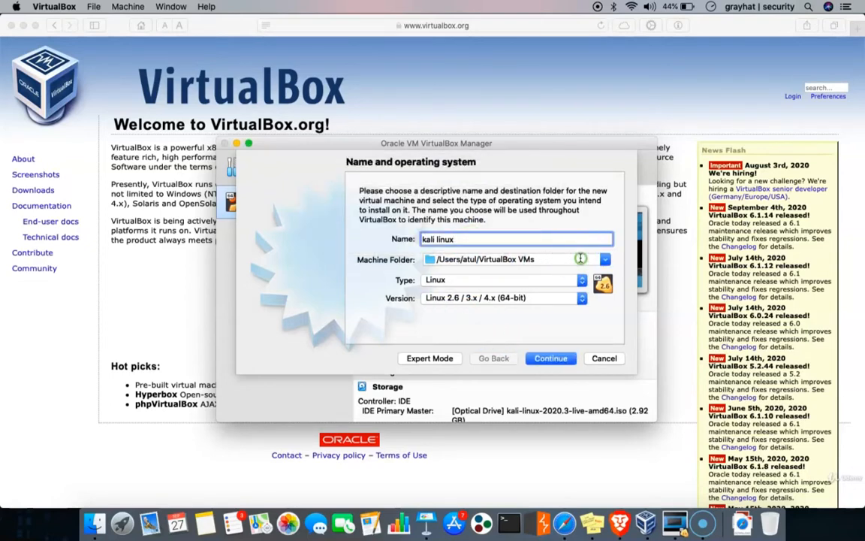
Set the machine folder to "untitled folder" inside VirtualBox VMs and continue to the memory size settings.
{"action": "left_click", "coordinate": [605, 260]}
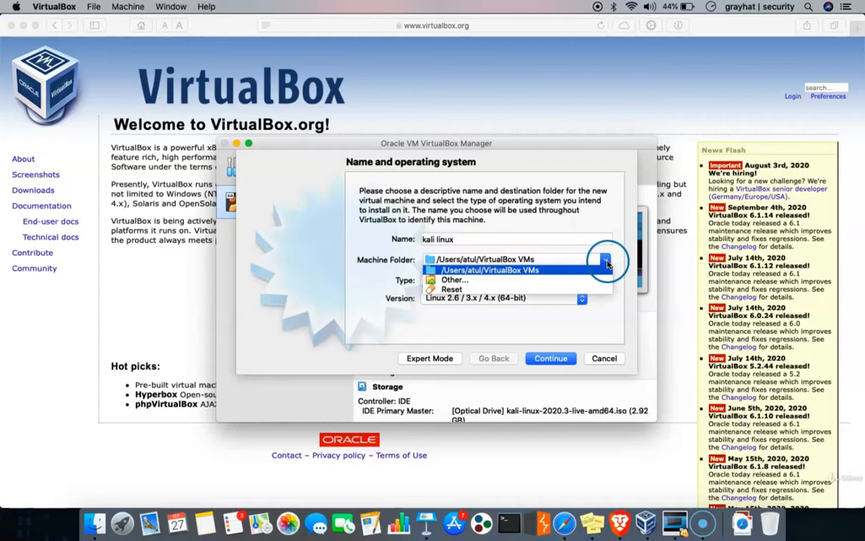
{"action": "left_click", "coordinate": [496, 280]}
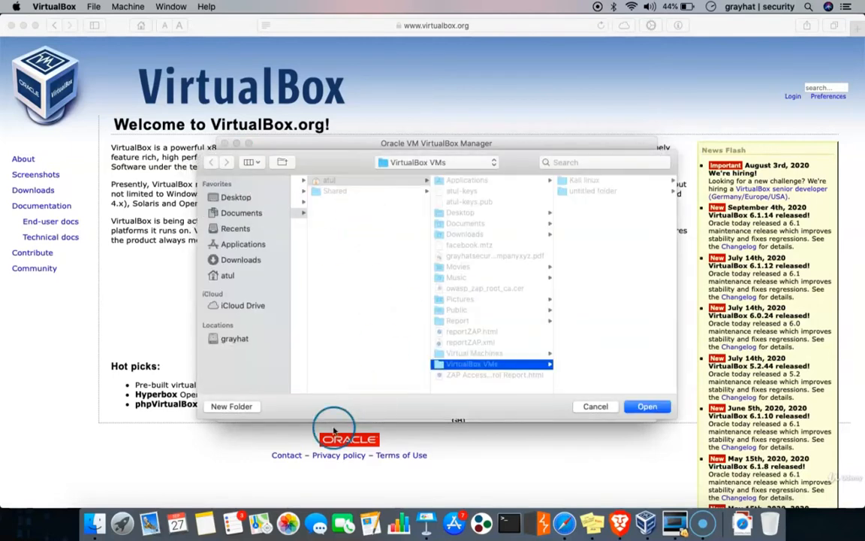
{"action": "scroll", "coordinate": [373, 350], "scroll_direction": "right", "scroll_amount": 2}
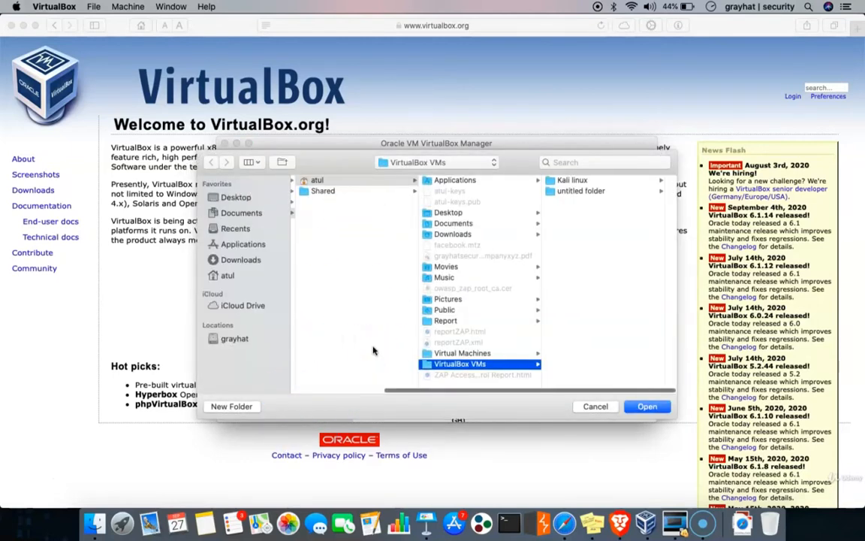
{"action": "left_click", "coordinate": [614, 191]}
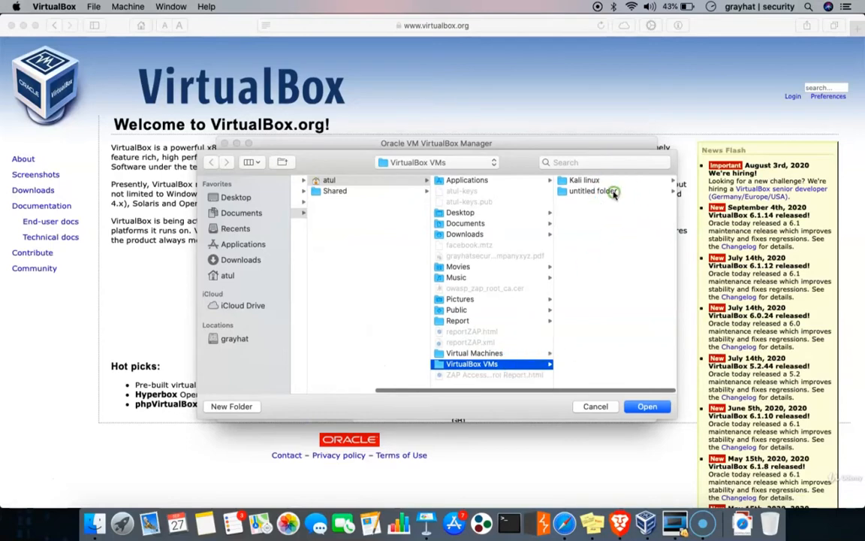
{"action": "left_click", "coordinate": [651, 408]}
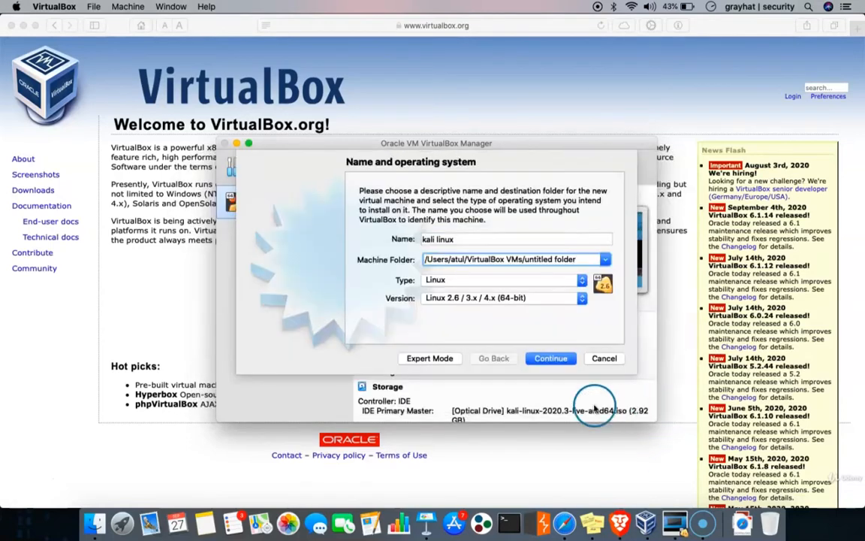
{"action": "left_click", "coordinate": [555, 359]}
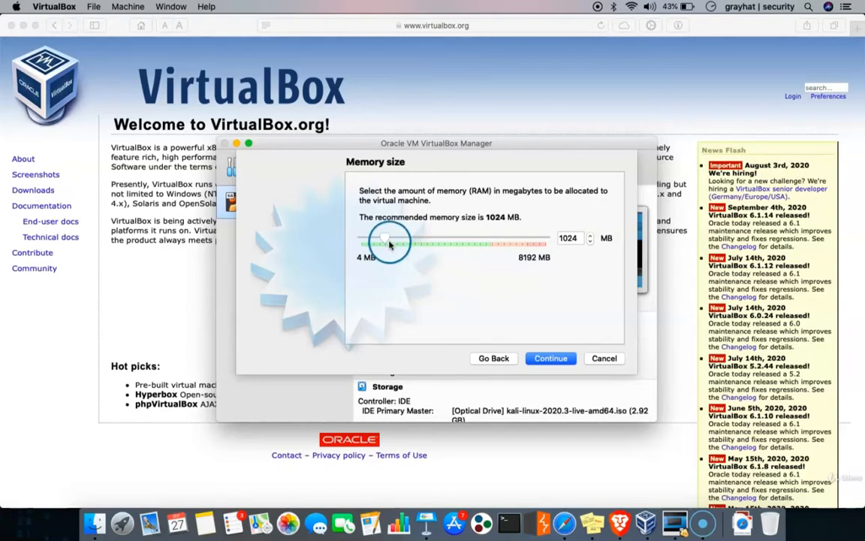
Set the virtual machine's memory size to 3051 MB and continue to the hard disk settings.
{"action": "left_click_drag", "start_coordinate": [385, 238], "coordinate": [432, 242]}
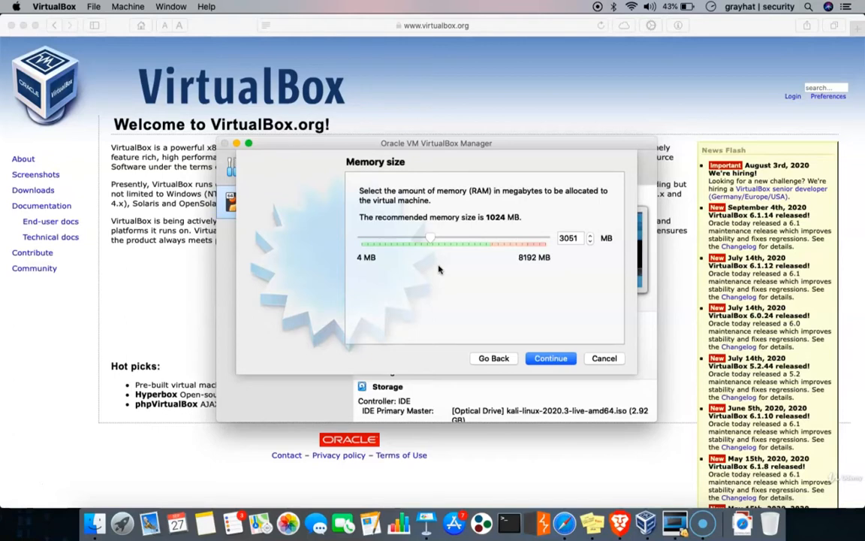
{"action": "left_click", "coordinate": [432, 241]}
{"action": "left_click", "coordinate": [420, 257]}
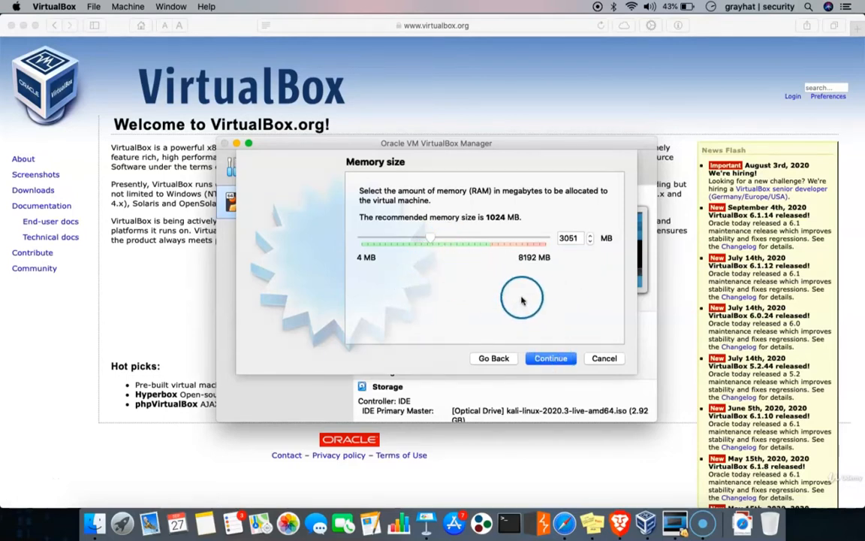
{"action": "left_click", "coordinate": [559, 360]}
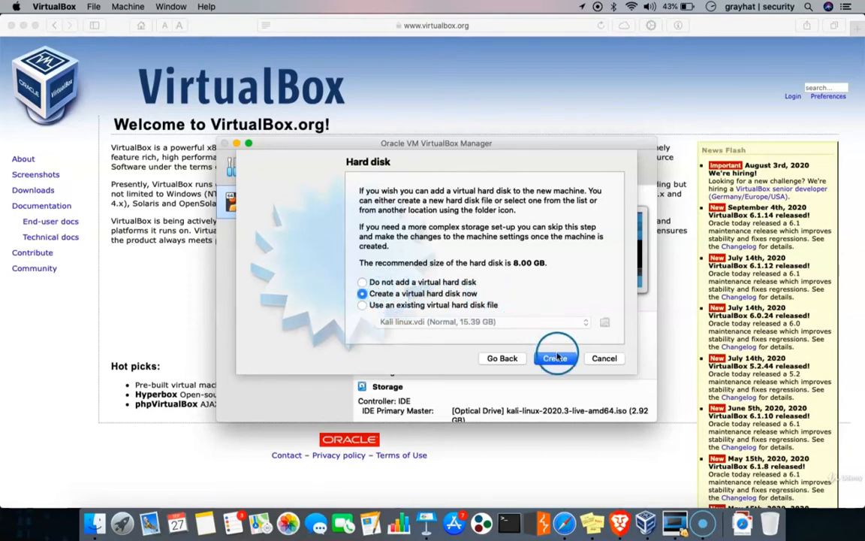
Create a virtual hard disk now, accepting the VDI (VirtualBox Disk Image) file type and dynamically allocated storage.
{"action": "left_click", "coordinate": [556, 358]}
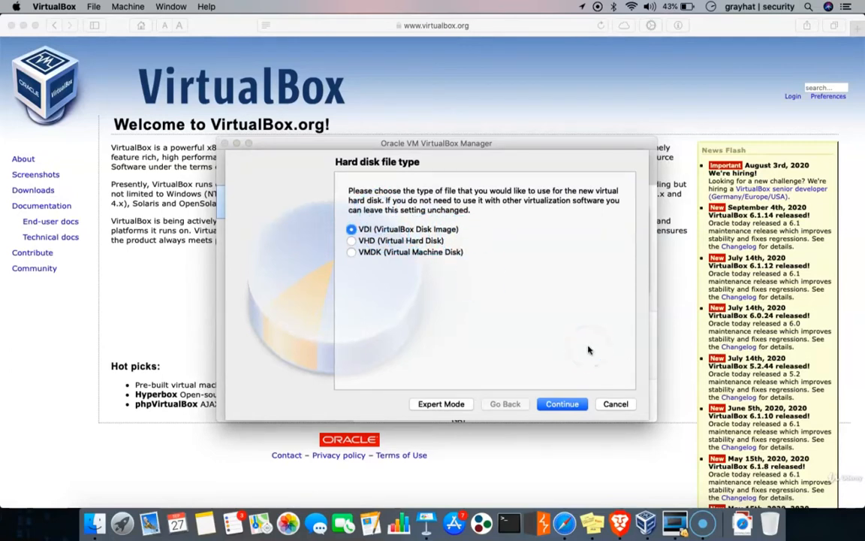
{"action": "left_click", "coordinate": [562, 404]}
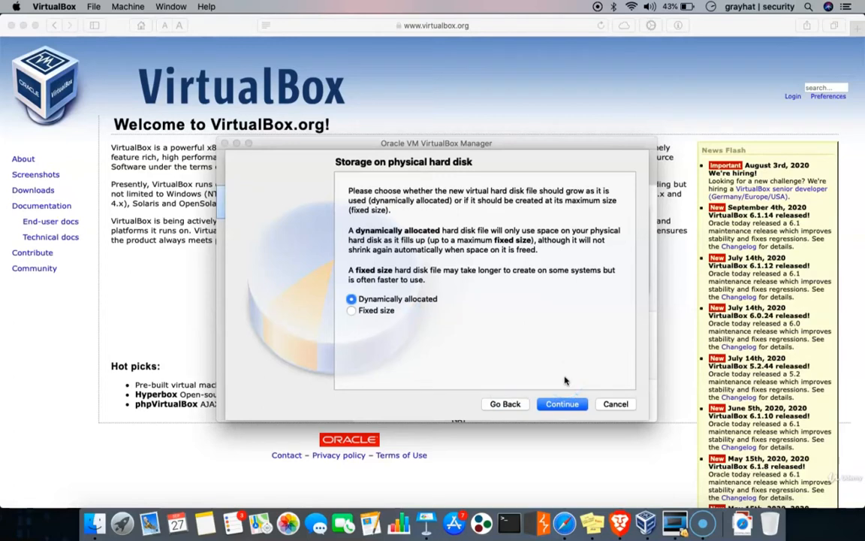
{"action": "left_click", "coordinate": [562, 404]}
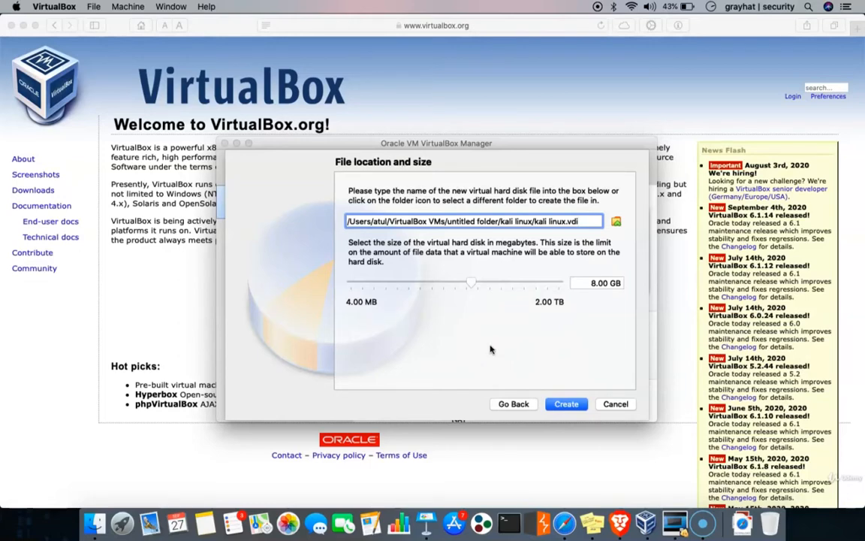
Set the virtual hard disk size to 20.13 GB and create the kali linux disk.
{"action": "left_click", "coordinate": [539, 283]}
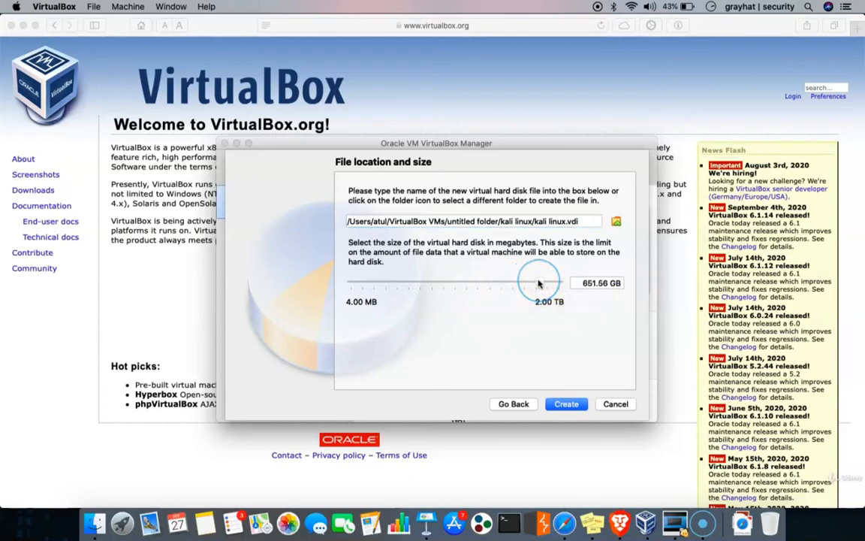
{"action": "mouse_move", "coordinate": [481, 281]}
{"action": "left_mouse_down"}
{"action": "mouse_move", "coordinate": [465, 282]}
{"action": "mouse_move", "coordinate": [491, 285]}
{"action": "left_mouse_up"}
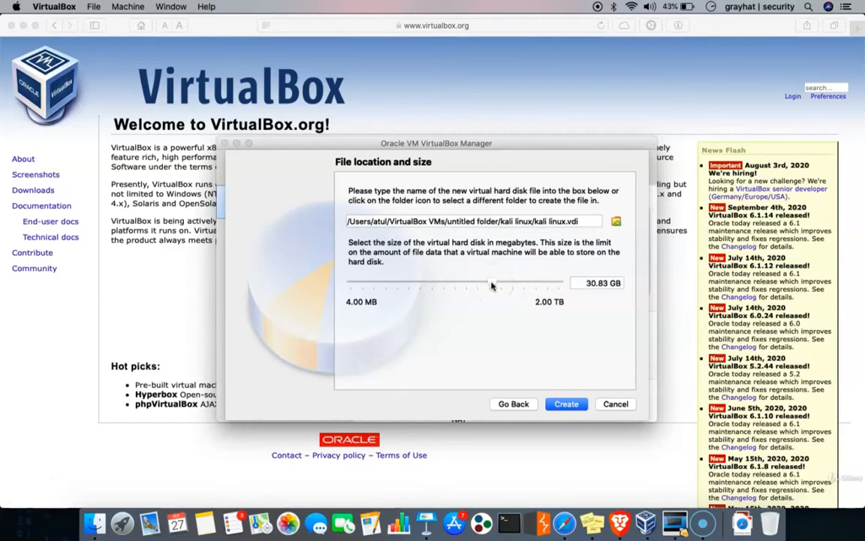
{"action": "left_click_drag", "start_coordinate": [481, 286], "coordinate": [500, 305]}
{"action": "left_click_drag", "start_coordinate": [474, 283], "coordinate": [483, 282]}
{"action": "left_click", "coordinate": [583, 352]}
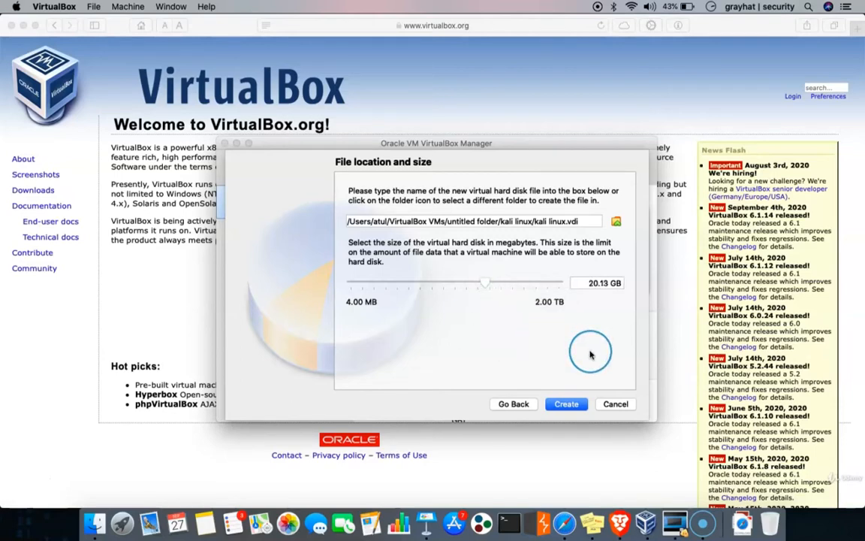
{"action": "left_click", "coordinate": [568, 410]}
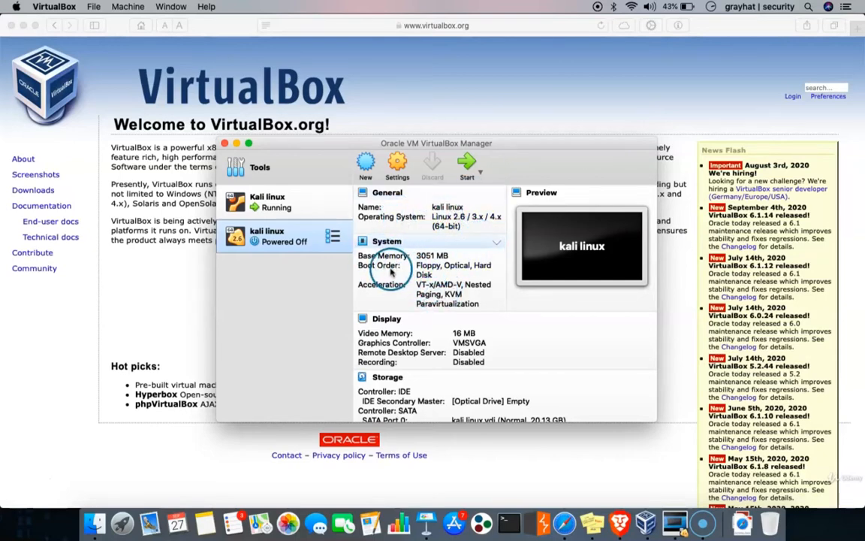
Open the kali linux machine's settings and set both Shared Clipboard and Drag'n'Drop to Bidirectional.
{"action": "scroll", "coordinate": [394, 256], "scroll_direction": "down", "scroll_amount": 5}
{"action": "scroll", "coordinate": [439, 287], "scroll_direction": "up", "scroll_amount": 5}
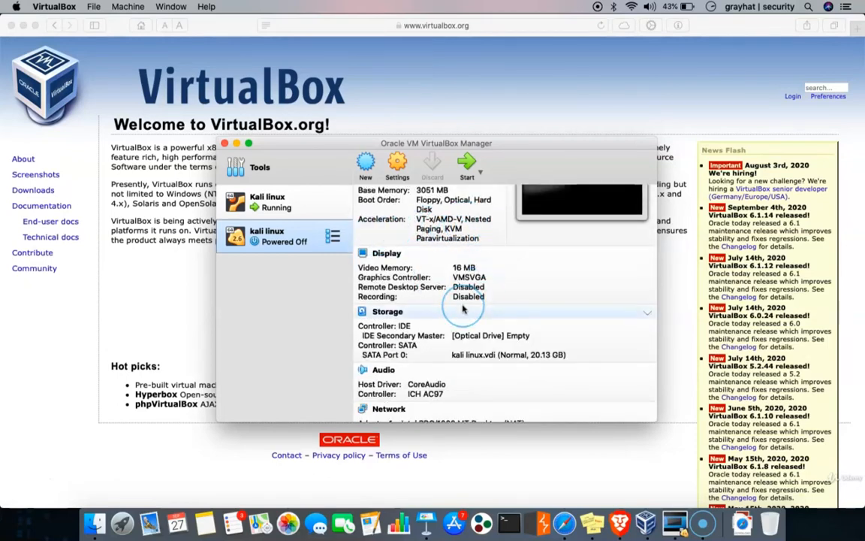
{"action": "scroll", "coordinate": [463, 309], "scroll_direction": "down", "scroll_amount": 5}
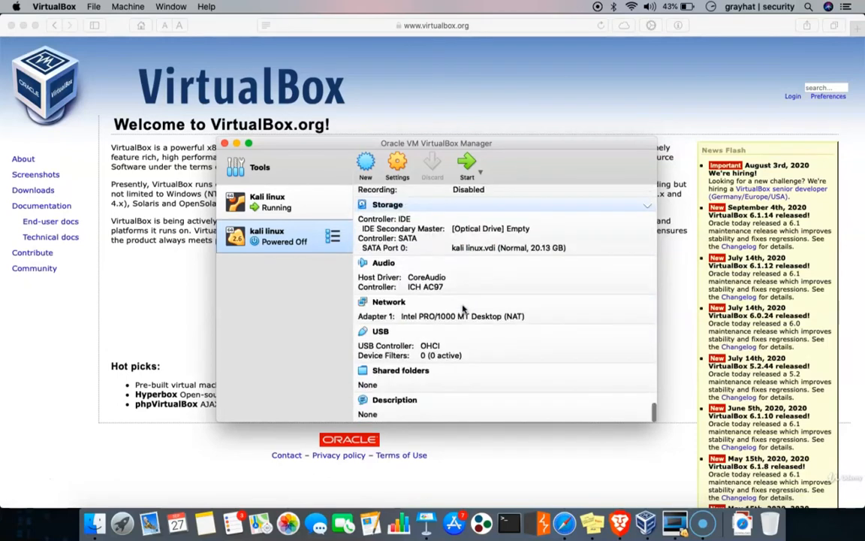
{"action": "scroll", "coordinate": [463, 308], "scroll_direction": "up", "scroll_amount": 5}
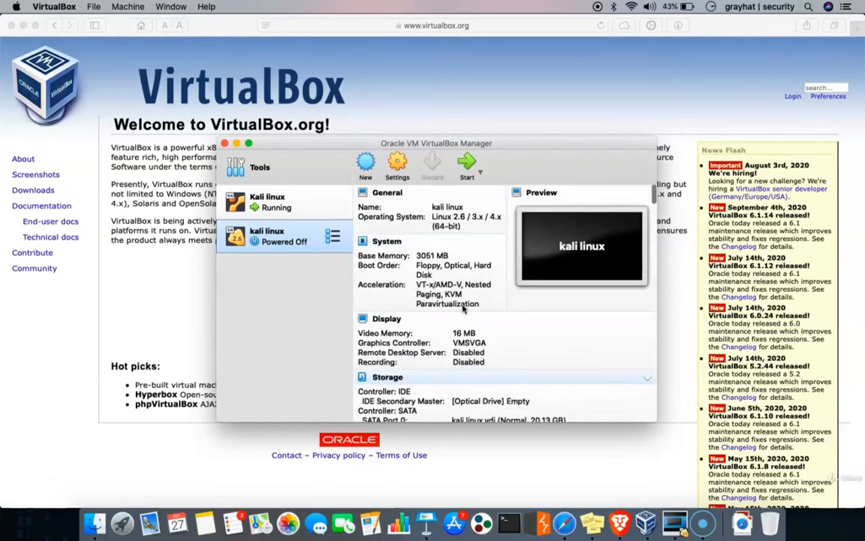
{"action": "left_click", "coordinate": [397, 163]}
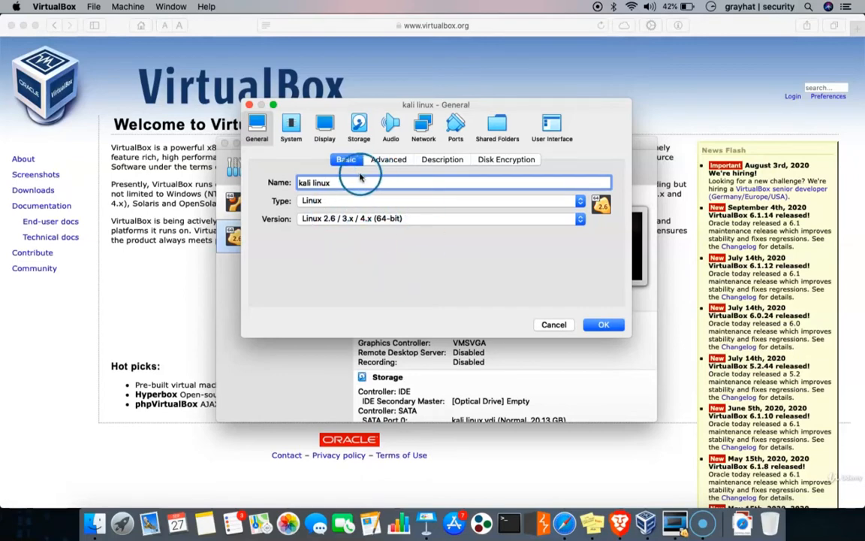
{"action": "left_click_drag", "start_coordinate": [331, 182], "coordinate": [299, 186]}
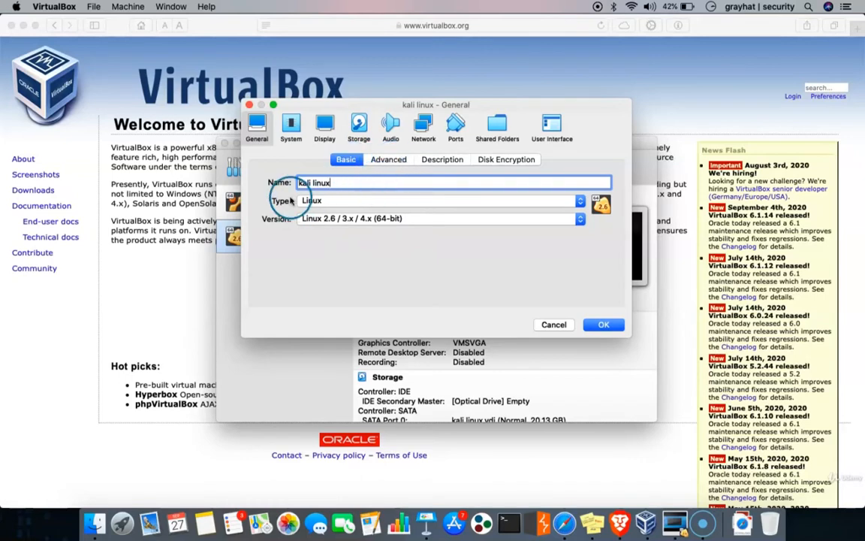
{"action": "left_click", "coordinate": [340, 183]}
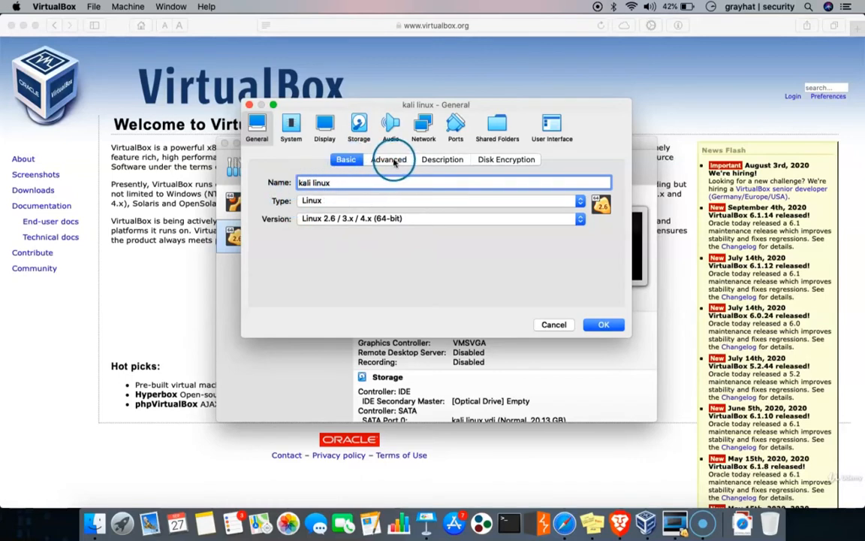
{"action": "left_click", "coordinate": [389, 160]}
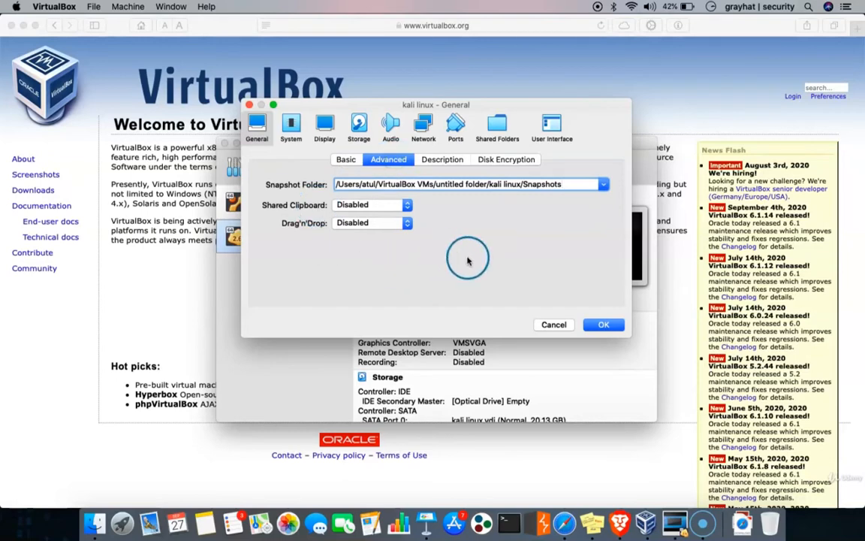
{"action": "left_click", "coordinate": [375, 205]}
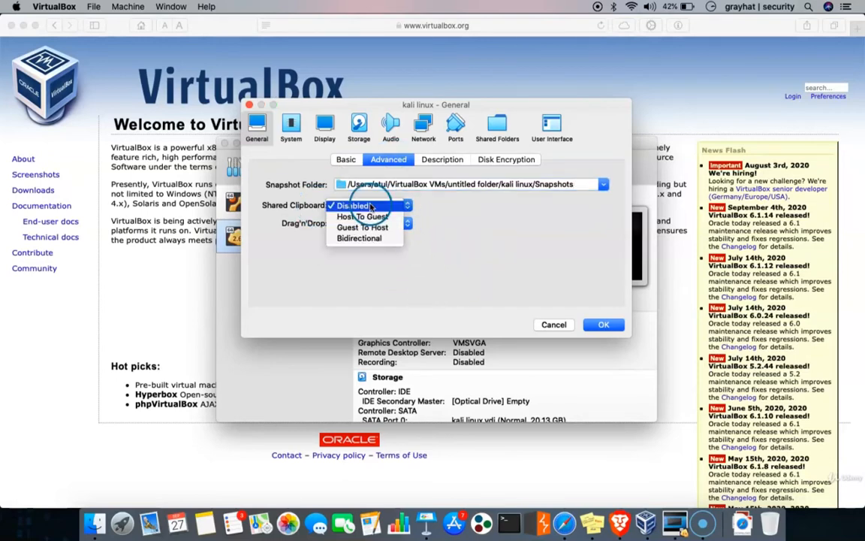
{"action": "left_click", "coordinate": [380, 238]}
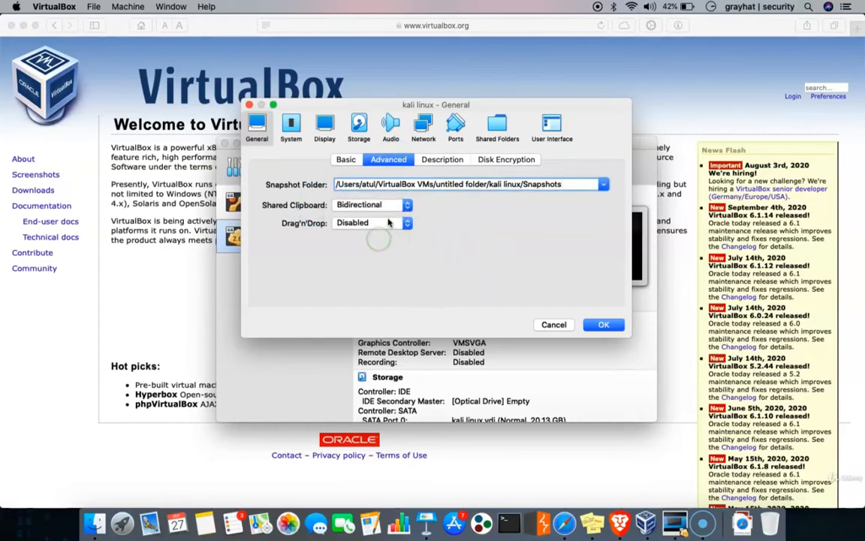
{"action": "left_click", "coordinate": [375, 223]}
{"action": "left_click", "coordinate": [381, 261]}
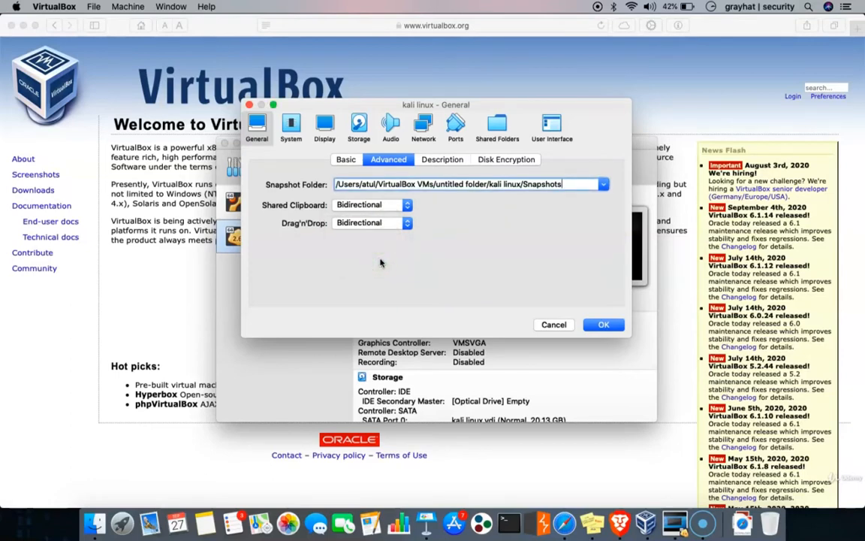
Attach kali-linux-2020.3-live-amd64.iso as an optical drive on the machine's IDE storage controller.
{"action": "left_click", "coordinate": [442, 161]}
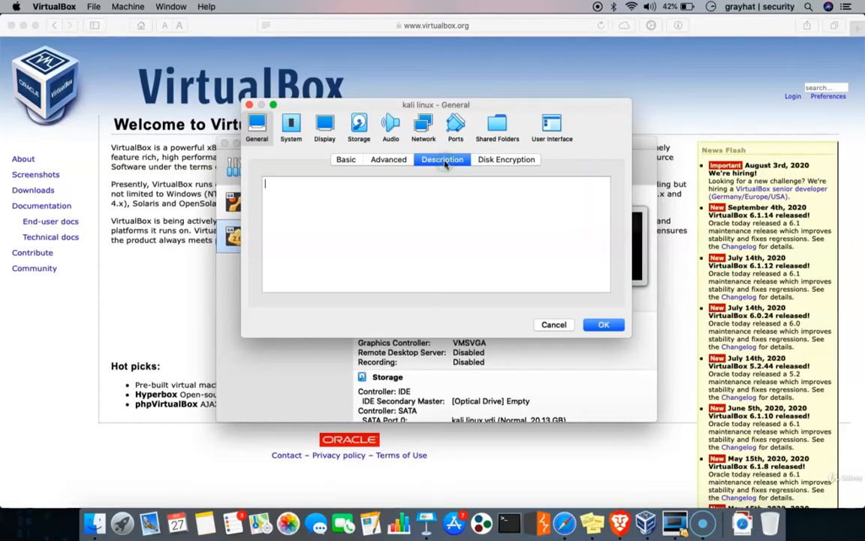
{"action": "left_click", "coordinate": [509, 161]}
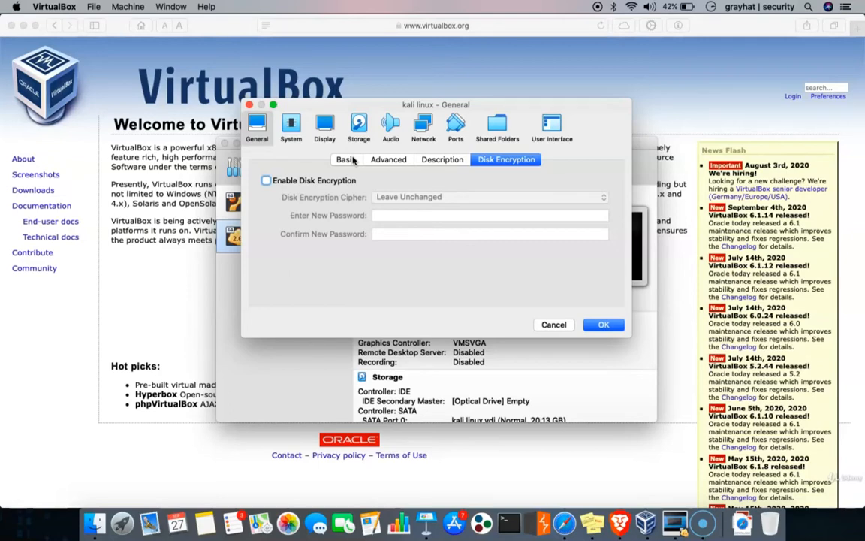
{"action": "left_click", "coordinate": [290, 126]}
{"action": "left_click", "coordinate": [359, 127]}
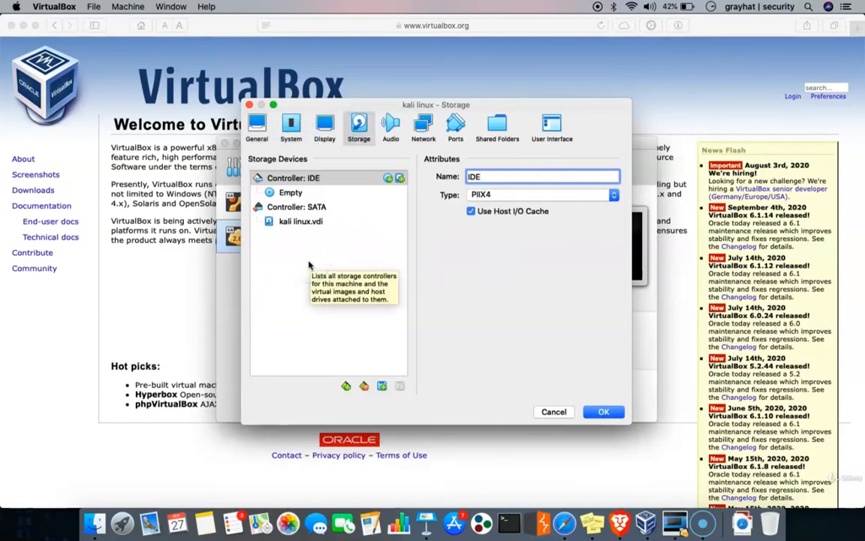
{"action": "left_click", "coordinate": [339, 243]}
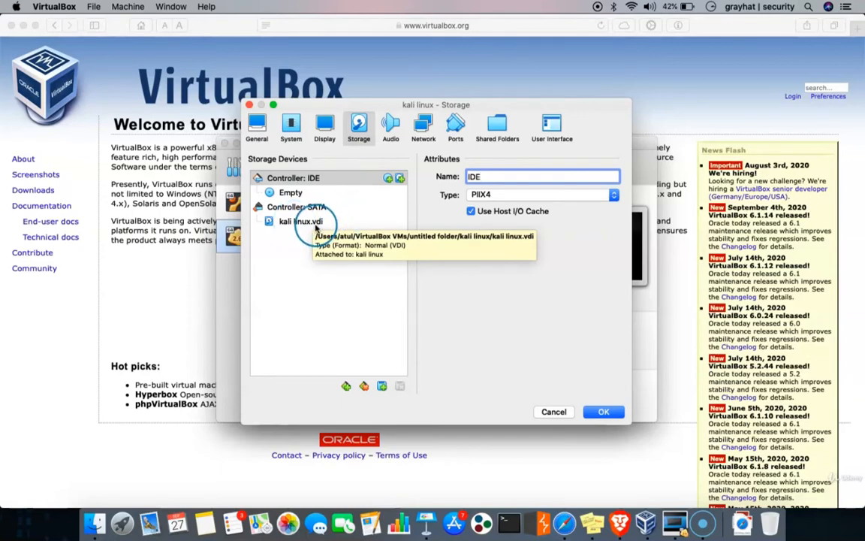
{"action": "left_click", "coordinate": [388, 178]}
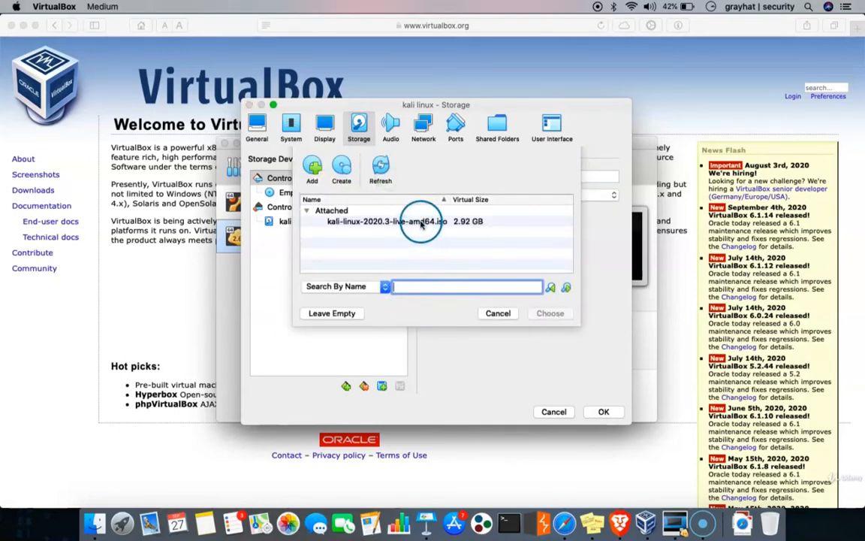
{"action": "left_click", "coordinate": [422, 223]}
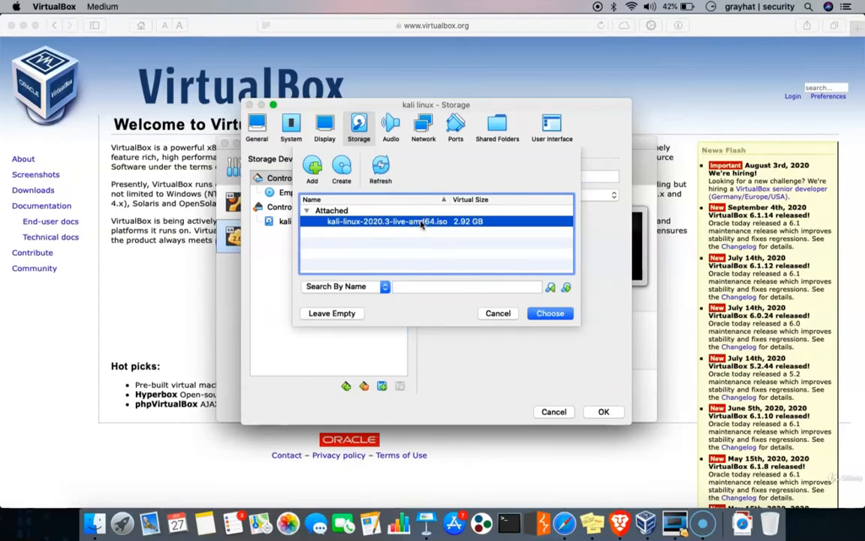
{"action": "left_click", "coordinate": [405, 250]}
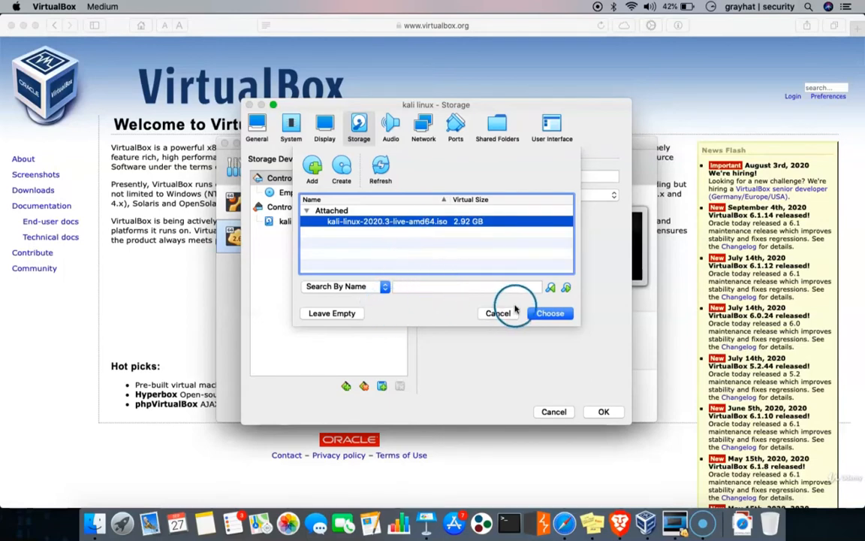
{"action": "left_click", "coordinate": [549, 313]}
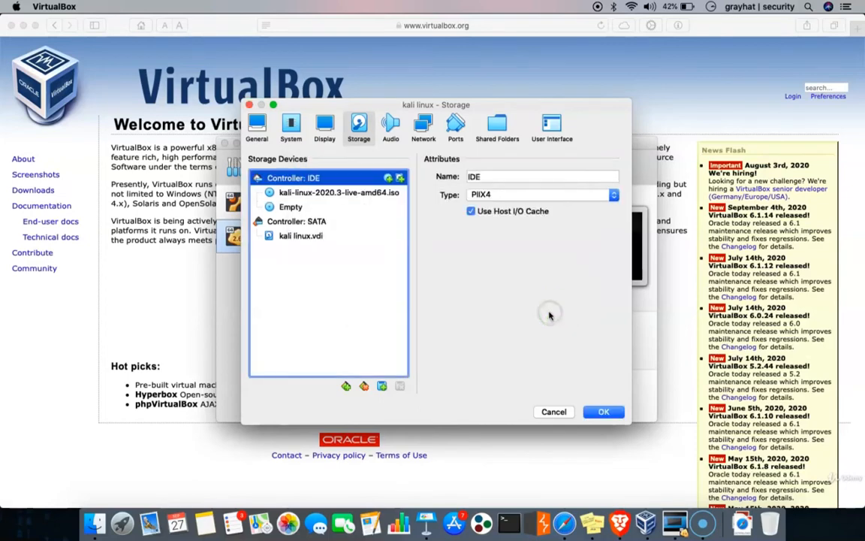
{"action": "left_click", "coordinate": [607, 412]}
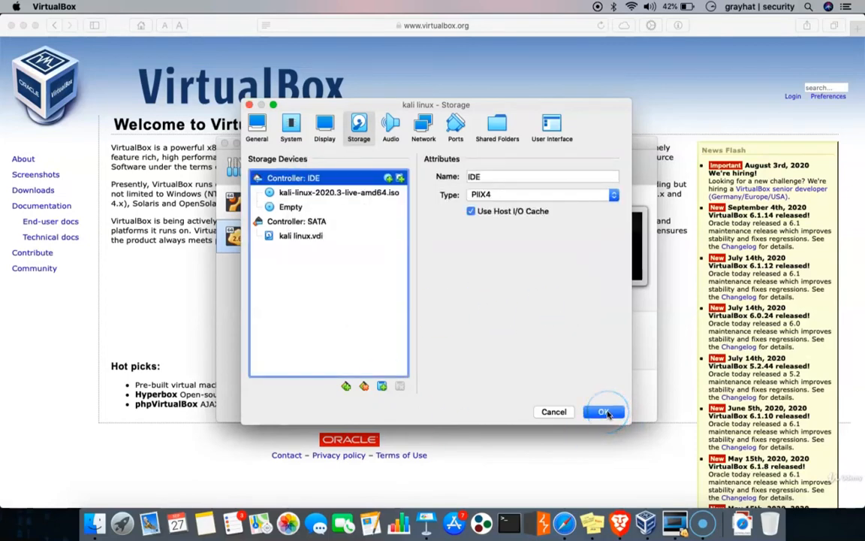
Set the machine's display video memory to 73 MB and enable 3D acceleration.
{"action": "left_click", "coordinate": [324, 132]}
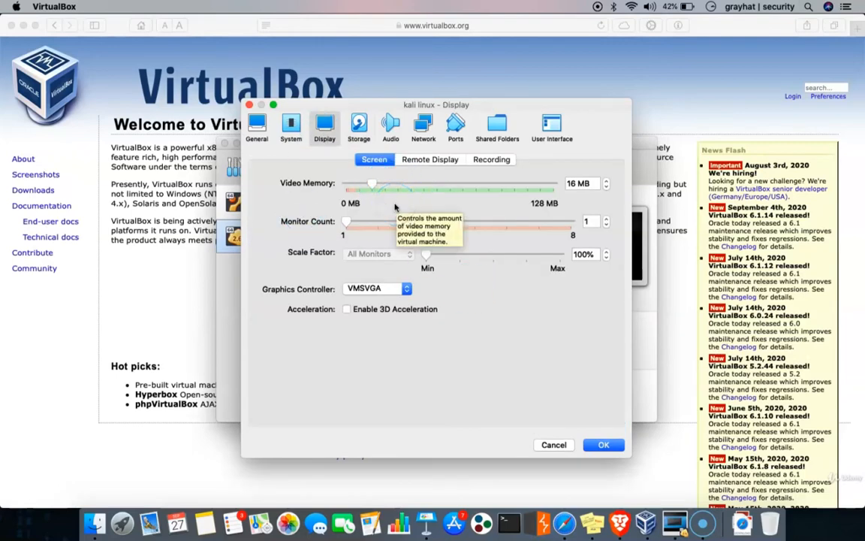
{"action": "left_click", "coordinate": [434, 185]}
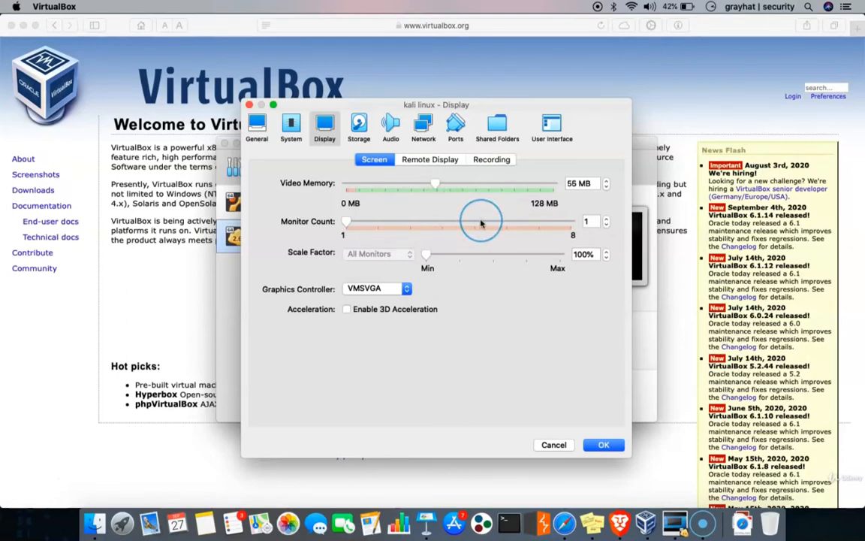
{"action": "left_click", "coordinate": [483, 184]}
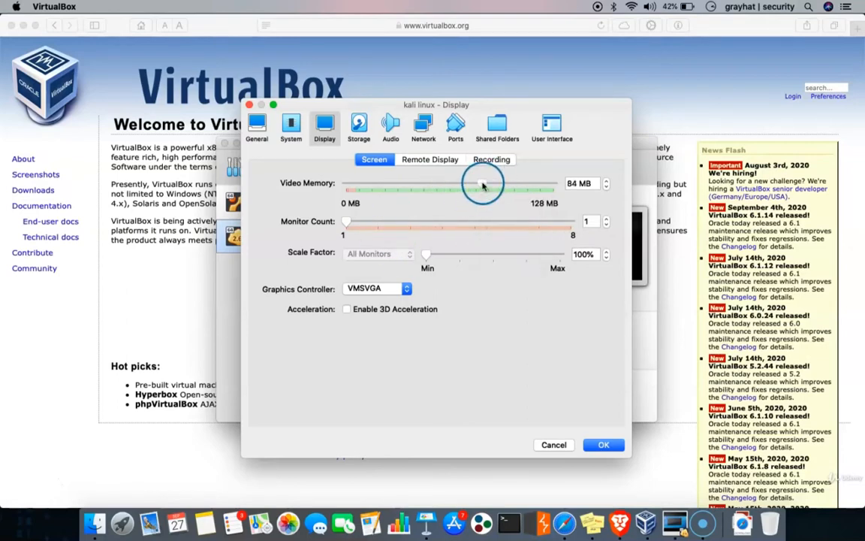
{"action": "left_click_drag", "start_coordinate": [484, 184], "coordinate": [463, 185]}
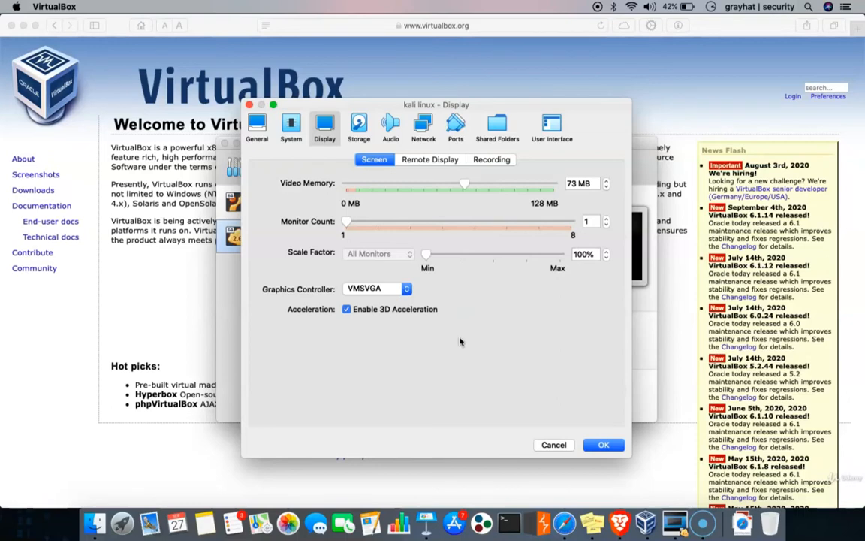
Examine the remote display server and recording options in the display settings.
{"action": "left_click", "coordinate": [437, 162]}
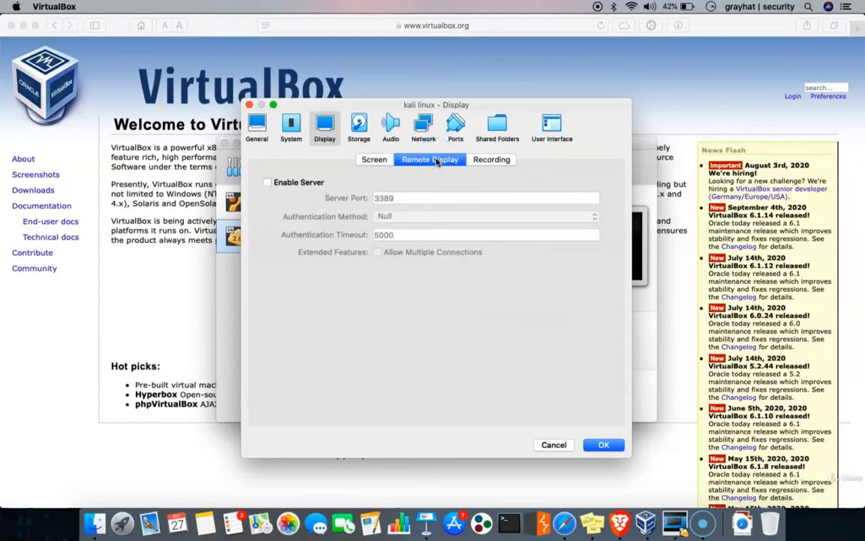
{"action": "left_click", "coordinate": [489, 162]}
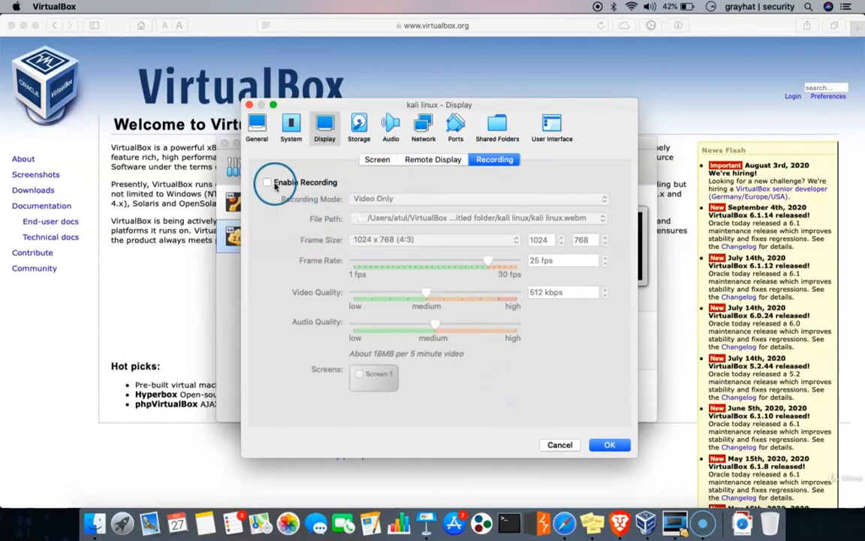
{"action": "left_click", "coordinate": [271, 182]}
{"action": "left_click", "coordinate": [270, 182]}
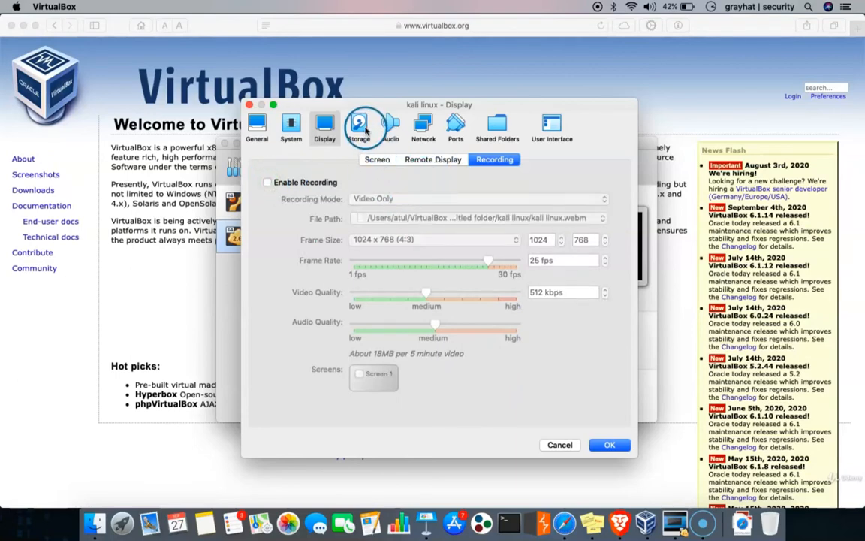
{"action": "left_click", "coordinate": [345, 143]}
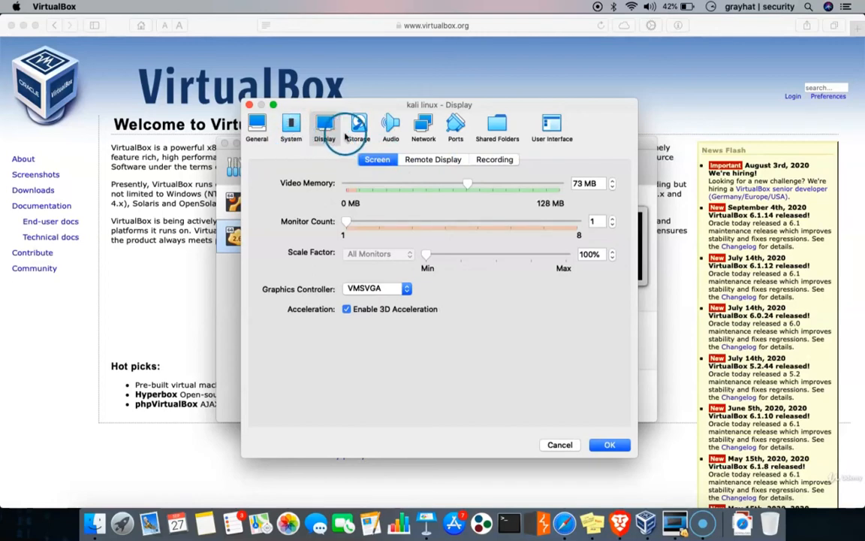
Enable PAE/NX and Nested VT-x/AMD-V in the machine's processor settings, keeping the processor count at 1.
{"action": "left_click", "coordinate": [287, 132]}
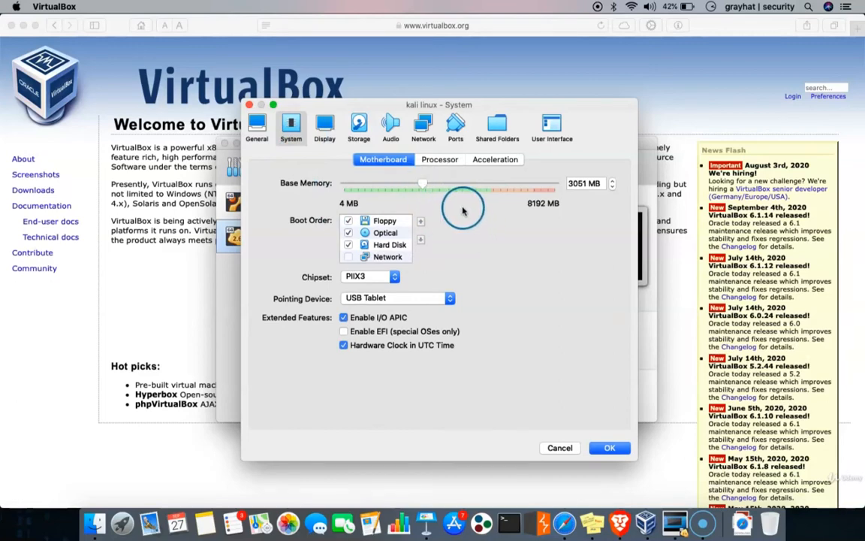
{"action": "left_click", "coordinate": [443, 159]}
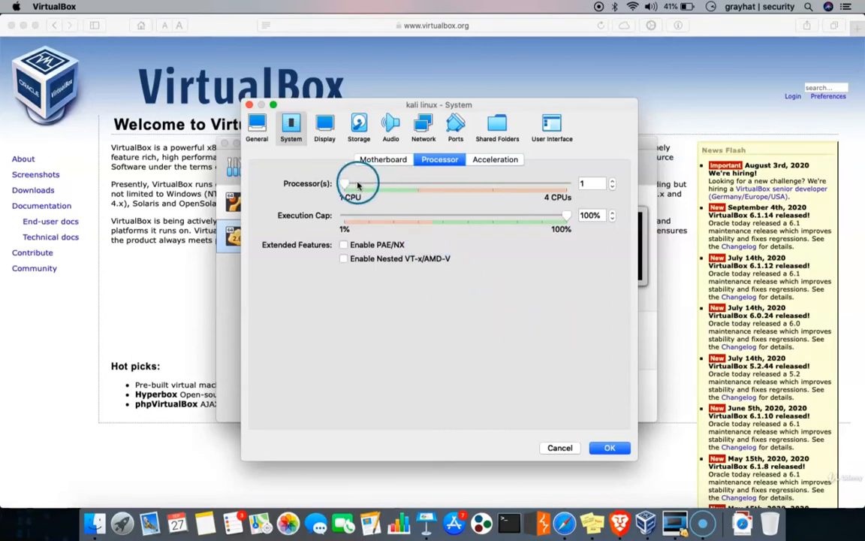
{"action": "mouse_move", "coordinate": [344, 185]}
{"action": "left_mouse_down"}
{"action": "mouse_move", "coordinate": [402, 187]}
{"action": "mouse_move", "coordinate": [346, 190]}
{"action": "left_mouse_up"}
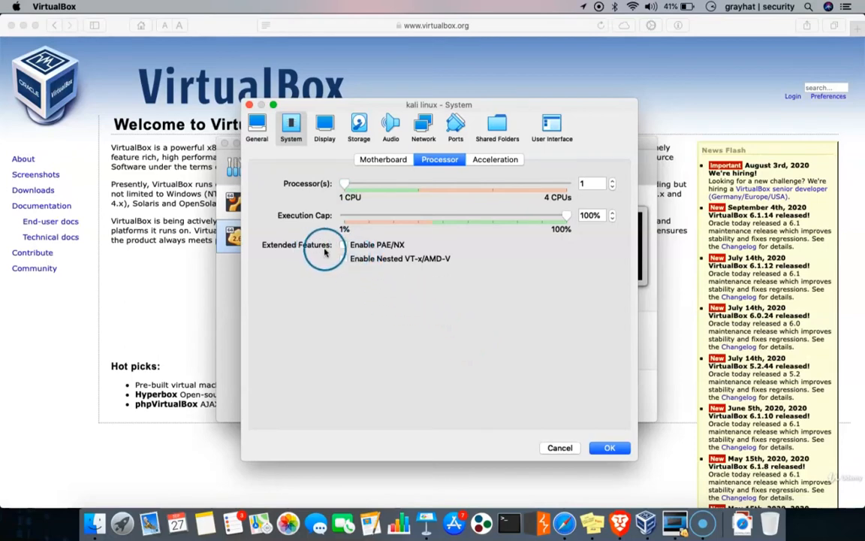
{"action": "left_click", "coordinate": [344, 246]}
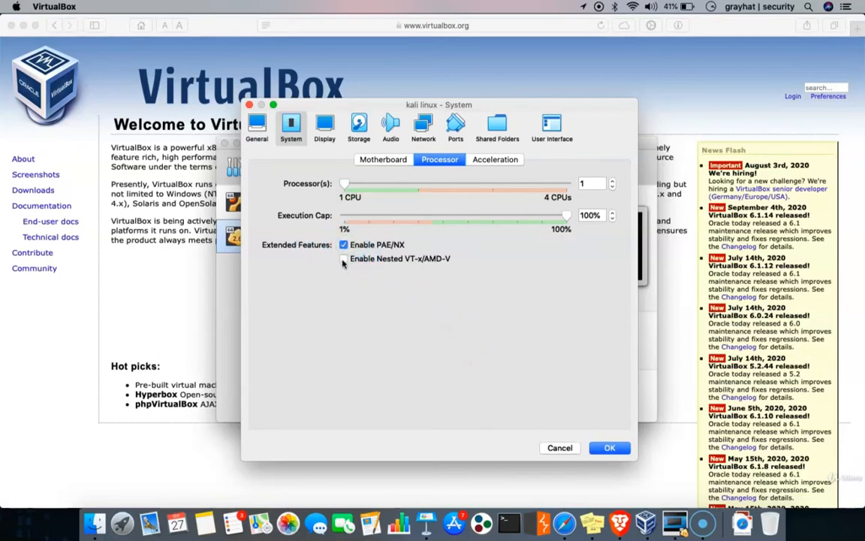
{"action": "left_click", "coordinate": [343, 259]}
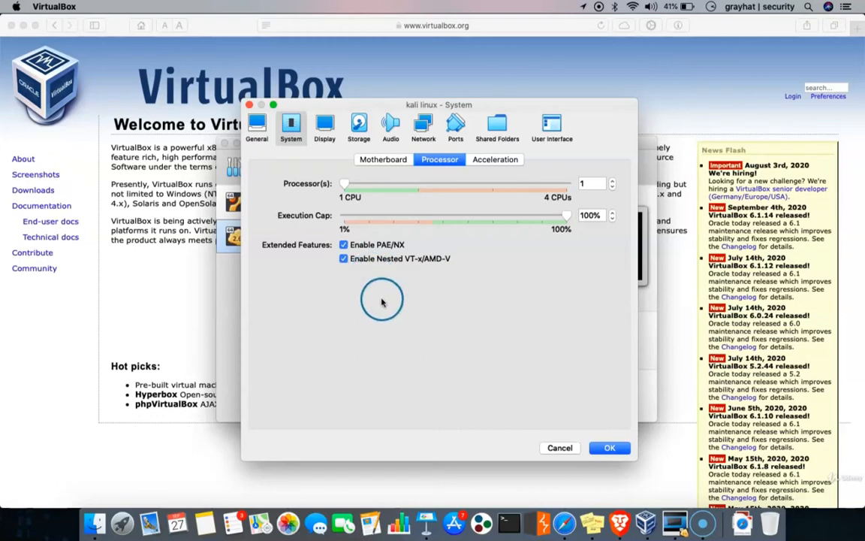
{"action": "left_click", "coordinate": [343, 259]}
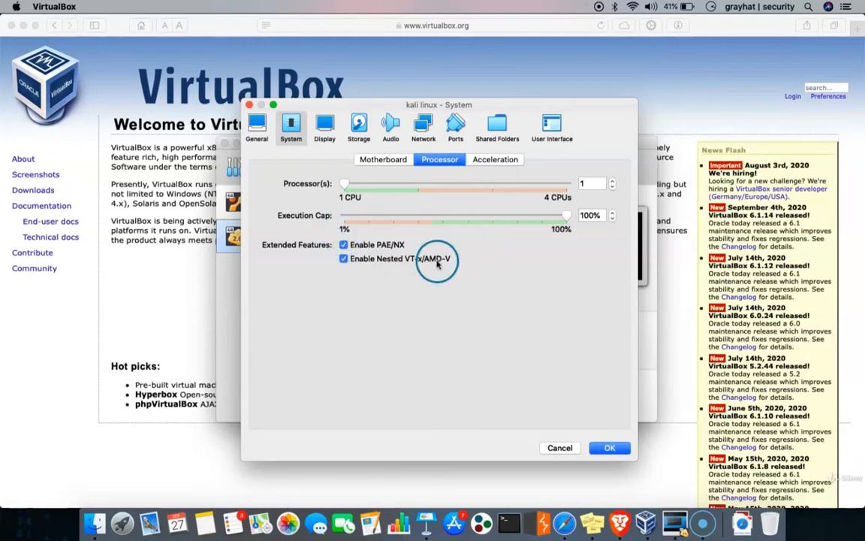
Try Bridged Adapter as the attachment for network Adapter 1 and set it back to NAT.
{"action": "left_click", "coordinate": [425, 132]}
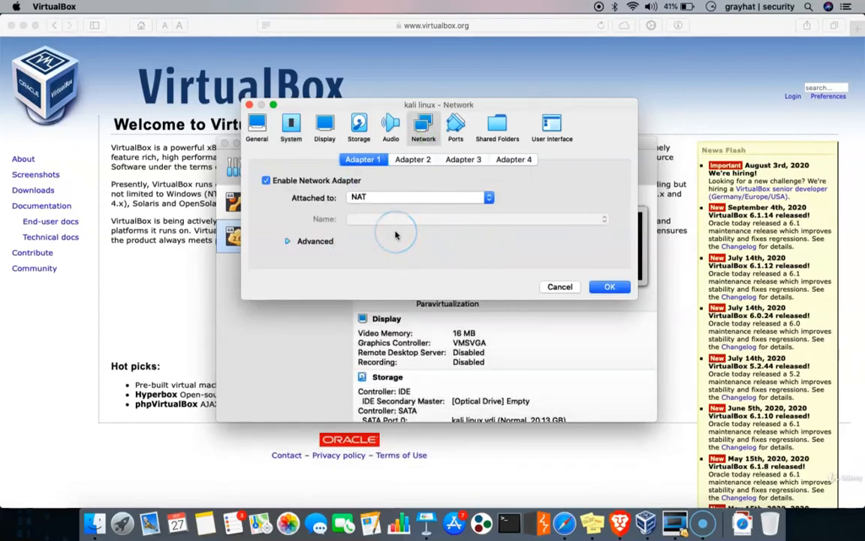
{"action": "left_click", "coordinate": [420, 198]}
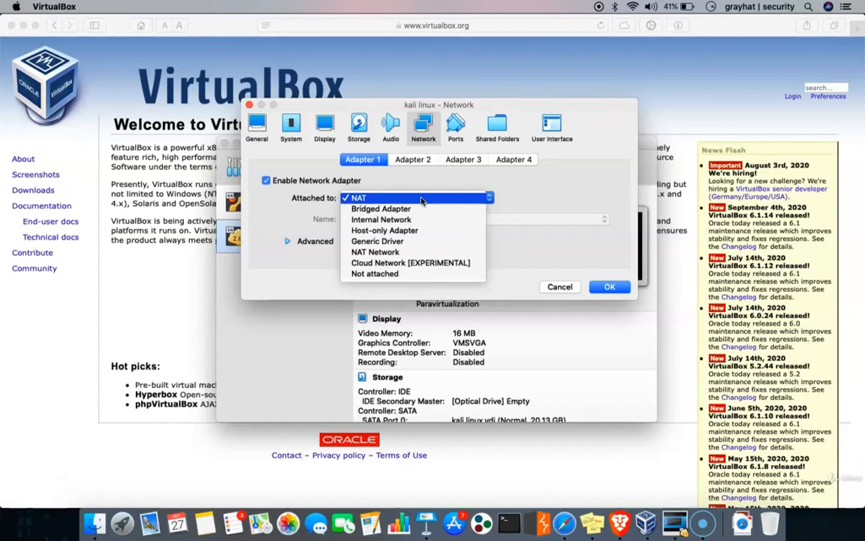
{"action": "left_click", "coordinate": [413, 209]}
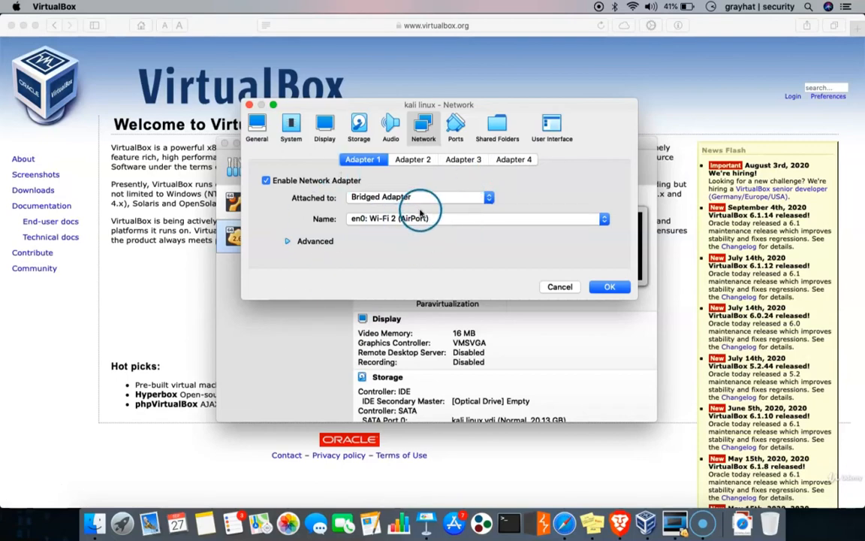
{"action": "left_click", "coordinate": [376, 198]}
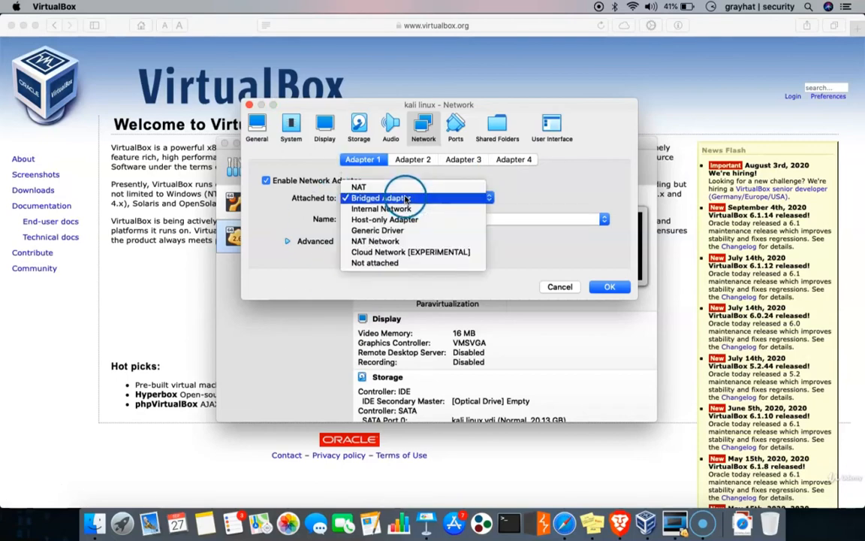
{"action": "left_click", "coordinate": [410, 187]}
{"action": "left_click", "coordinate": [409, 198]}
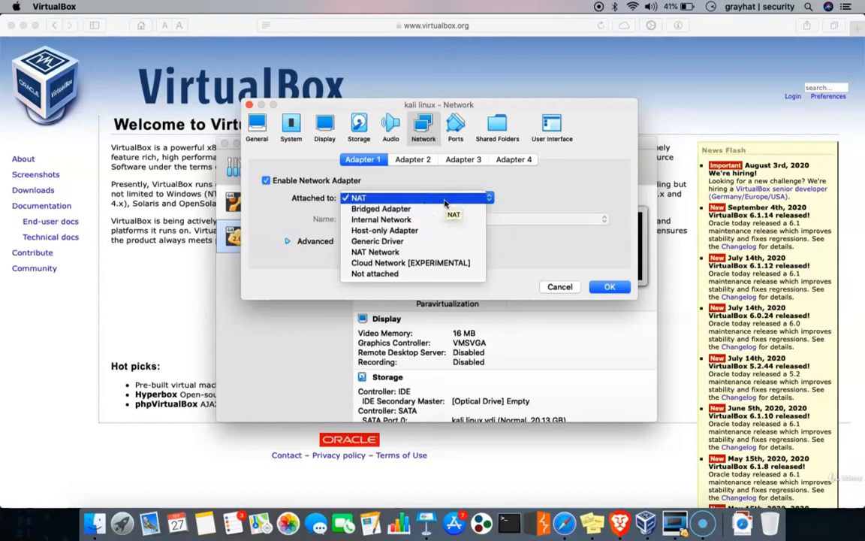
{"action": "left_click", "coordinate": [425, 175]}
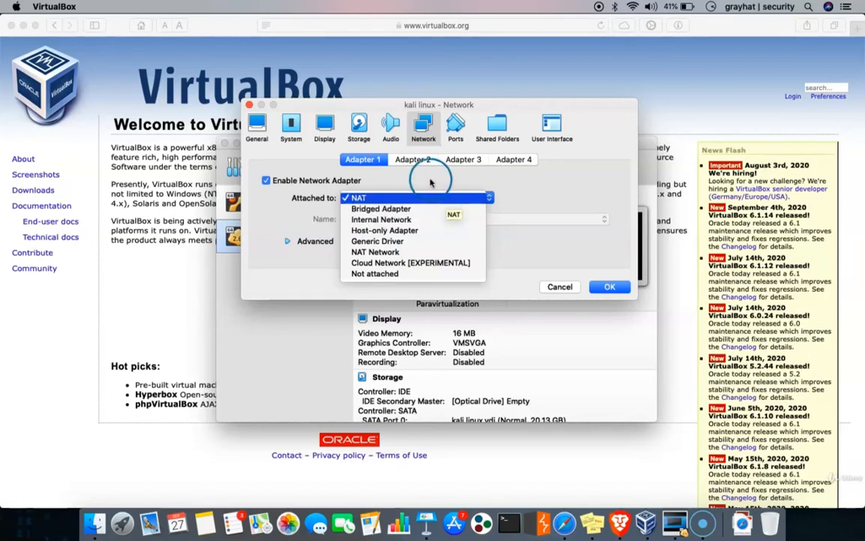
Examine the settings of network Adapters 2, 3 and 4 and return to Adapter 1.
{"action": "left_click", "coordinate": [410, 160]}
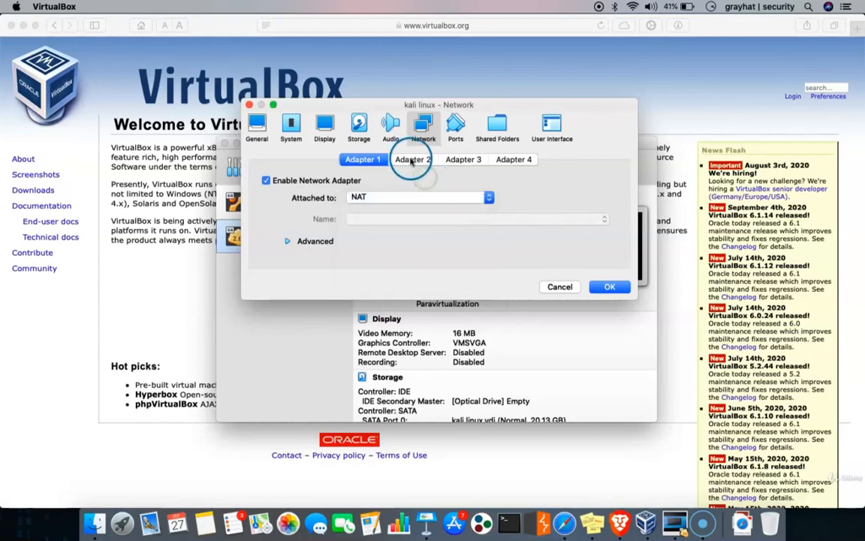
{"action": "left_click", "coordinate": [462, 160]}
{"action": "left_click", "coordinate": [521, 159]}
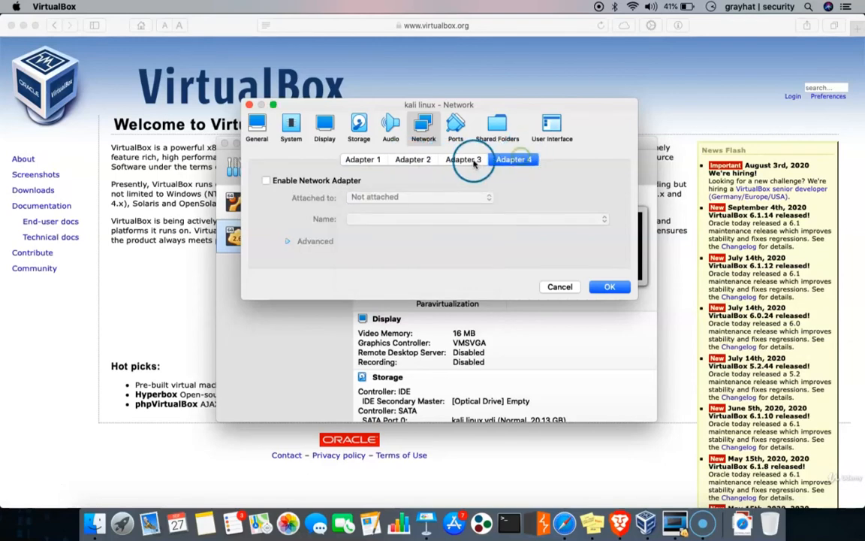
{"action": "left_click", "coordinate": [464, 159]}
{"action": "left_click", "coordinate": [420, 159]}
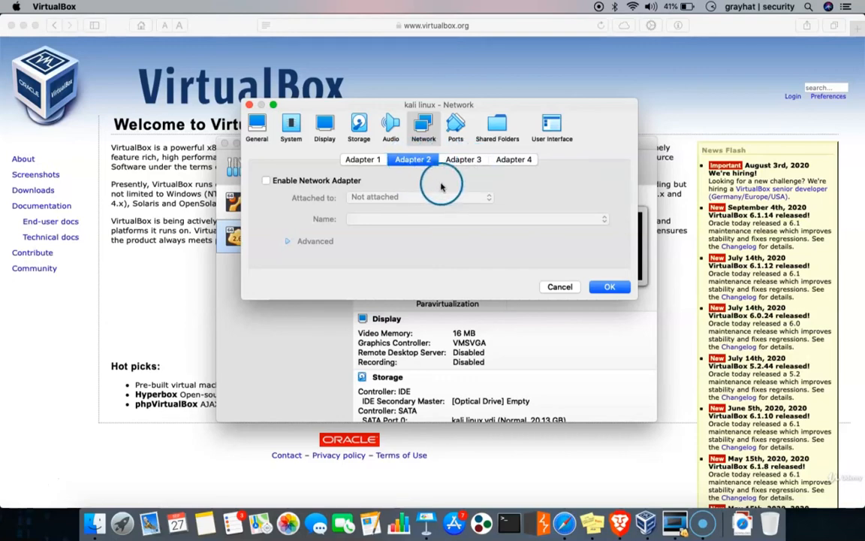
{"action": "left_click", "coordinate": [364, 160]}
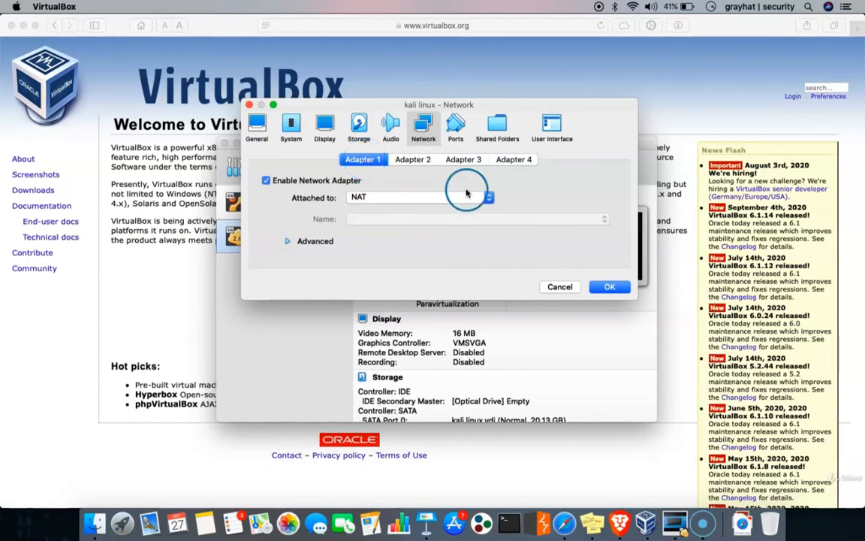
Examine the machine's serial port, shared folder and user interface settings without adding a shared folder.
{"action": "left_click", "coordinate": [456, 128]}
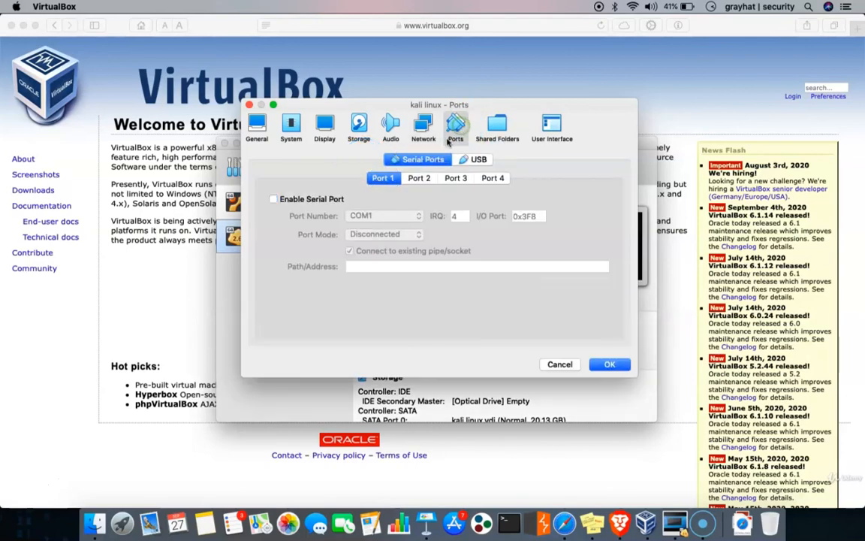
{"action": "left_click", "coordinate": [495, 139]}
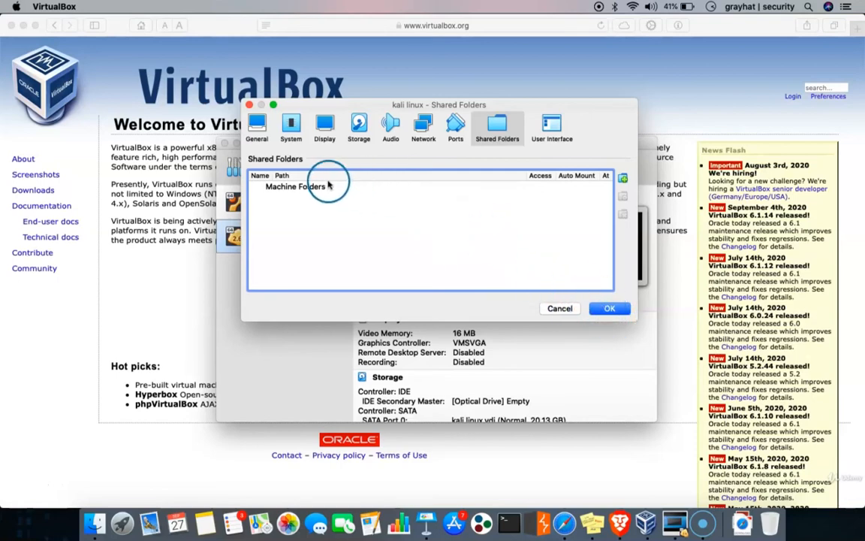
{"action": "left_click", "coordinate": [623, 179]}
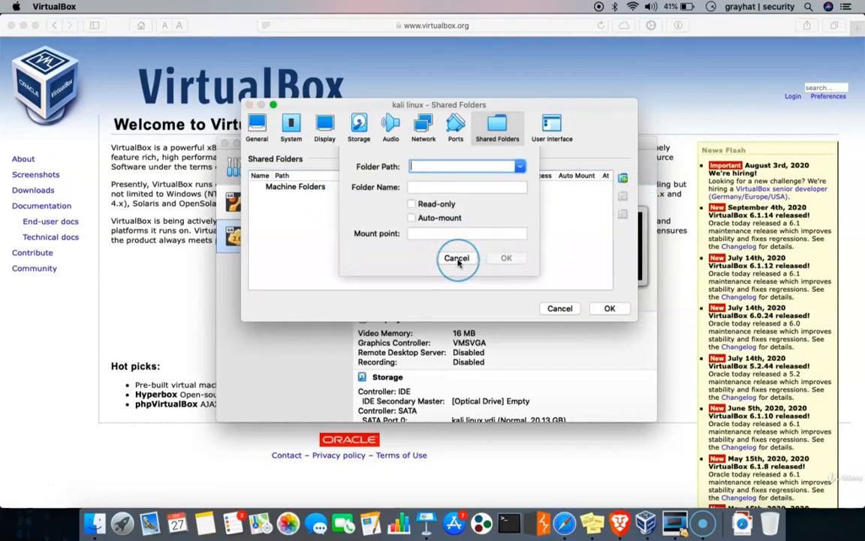
{"action": "left_click", "coordinate": [456, 258]}
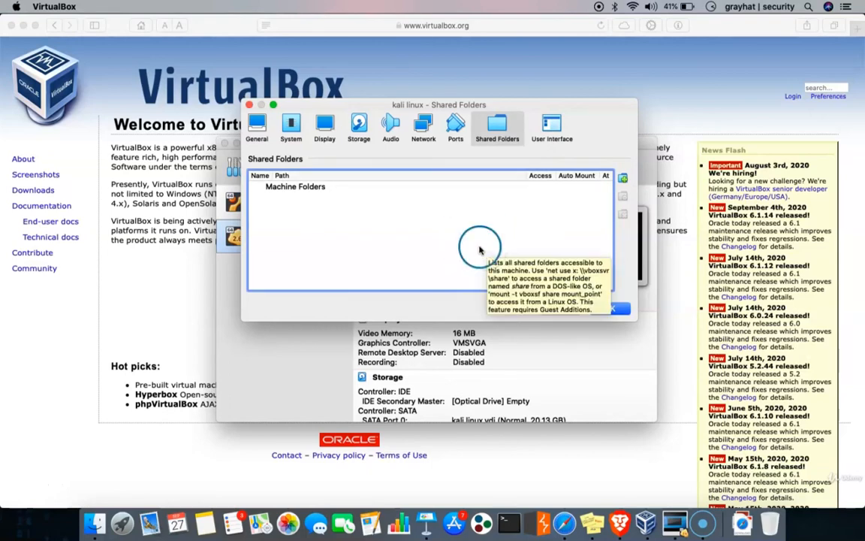
{"action": "left_click", "coordinate": [552, 129]}
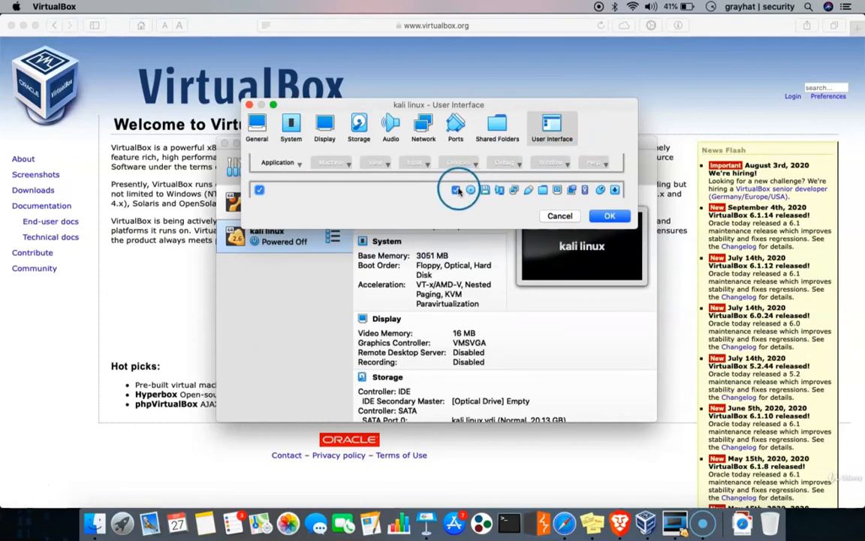
{"action": "left_click_drag", "start_coordinate": [617, 192], "coordinate": [457, 195]}
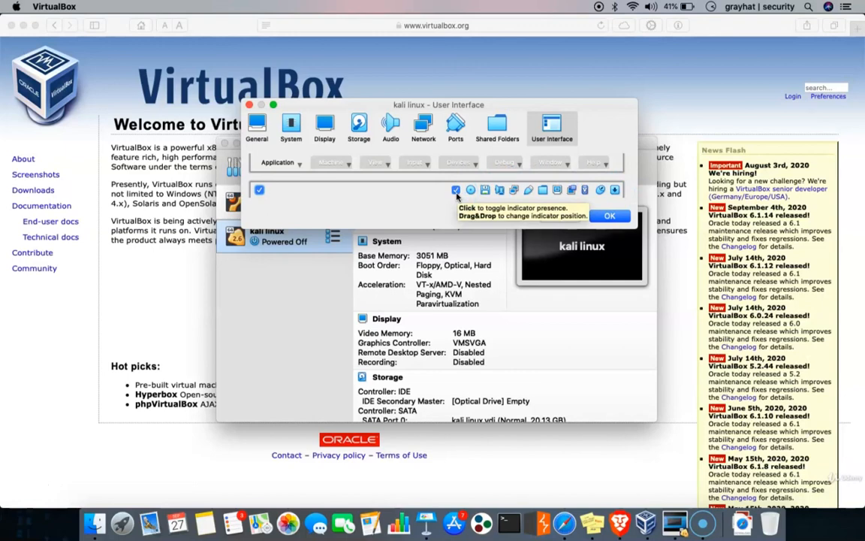
{"action": "left_click_drag", "start_coordinate": [457, 194], "coordinate": [498, 194]}
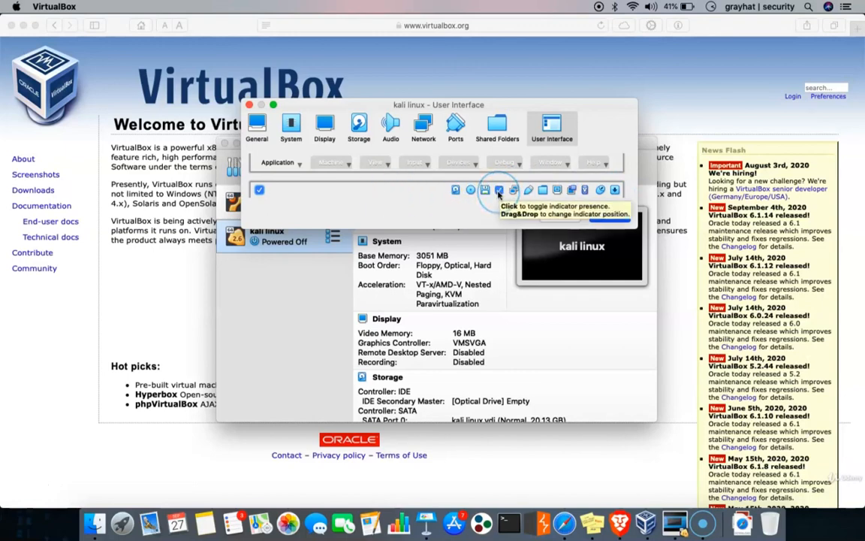
Return to the machine's general settings and save the whole configuration.
{"action": "left_click", "coordinate": [258, 132]}
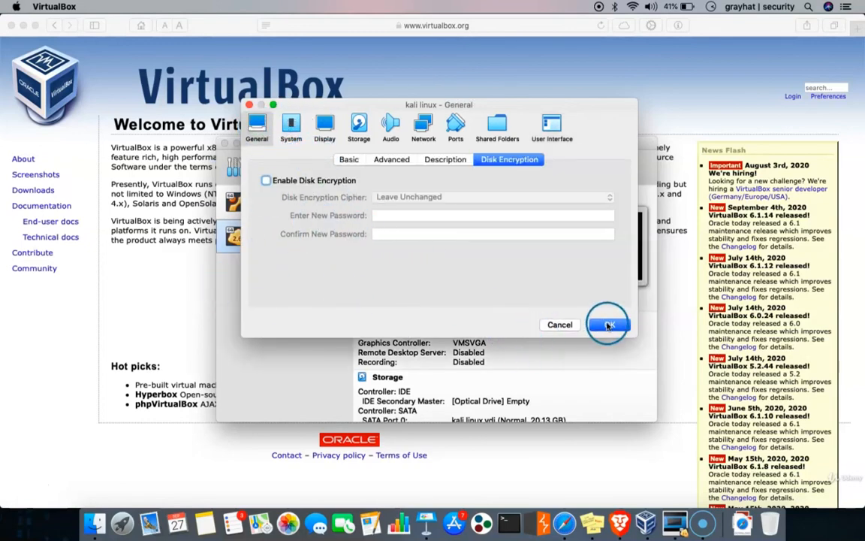
{"action": "left_click", "coordinate": [609, 324]}
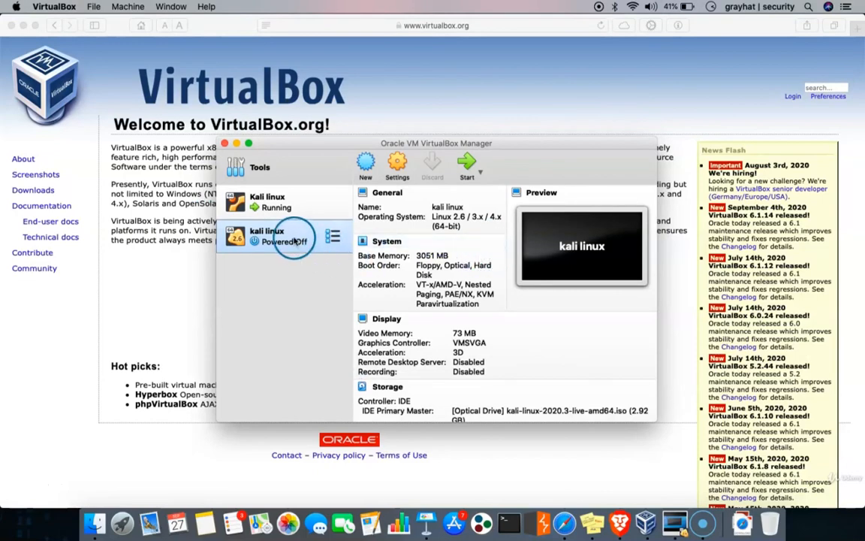
Remove the powered-off kali linux virtual machine and delete all its files.
{"action": "right_click", "coordinate": [295, 239]}
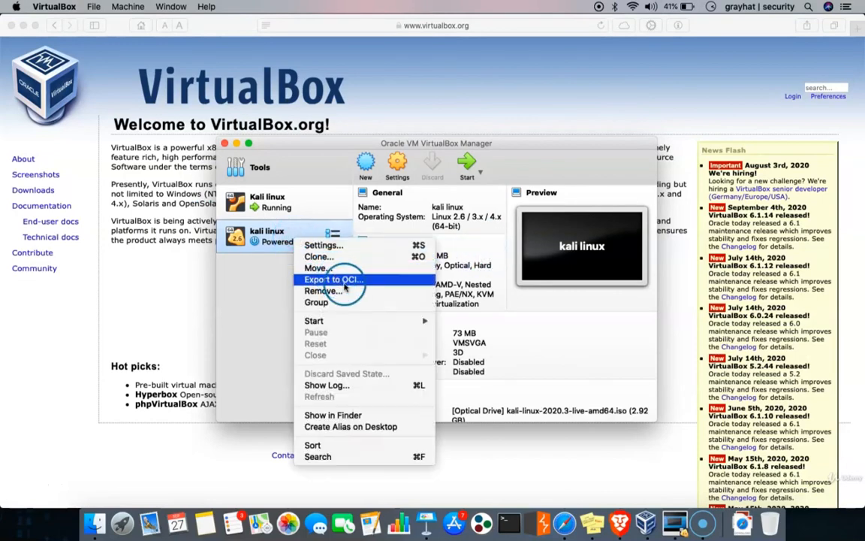
{"action": "left_click", "coordinate": [350, 290]}
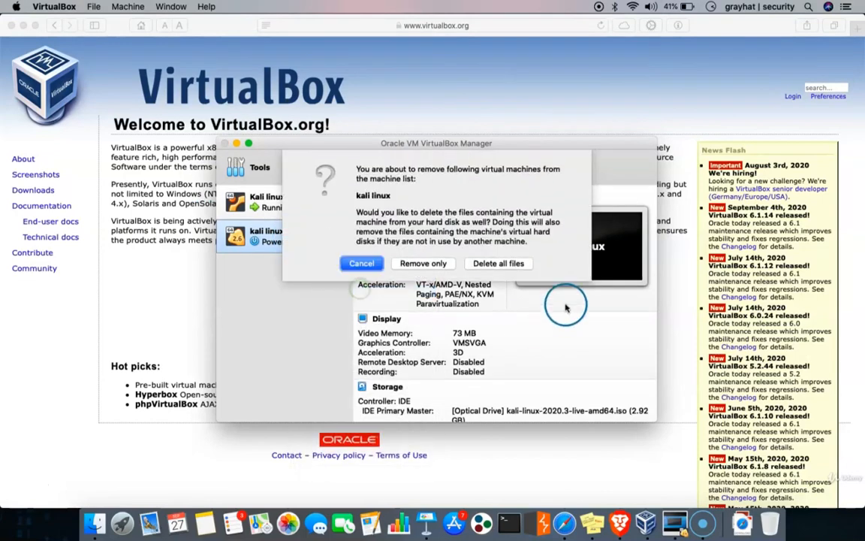
{"action": "left_click", "coordinate": [498, 263]}
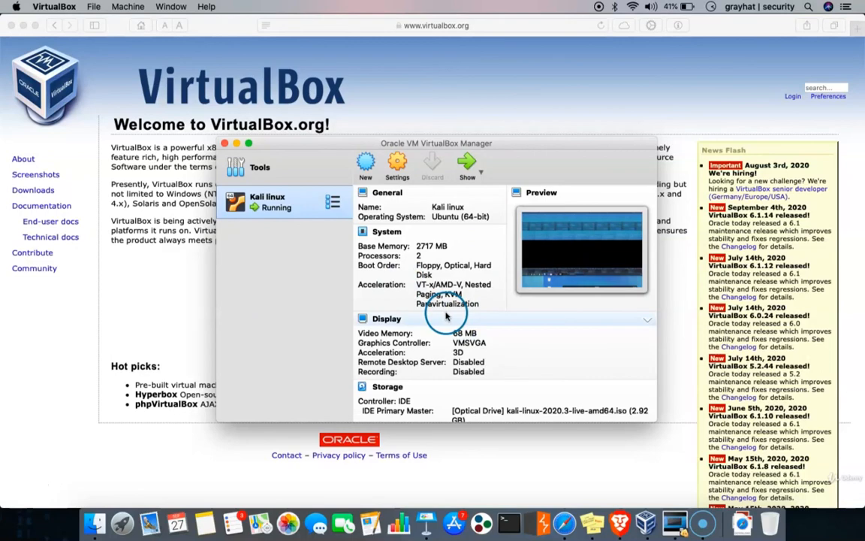
Show the desktop of the running Kali linux virtual machine.
{"action": "scroll", "coordinate": [443, 308], "scroll_direction": "down", "scroll_amount": 5}
{"action": "scroll", "coordinate": [451, 309], "scroll_direction": "up", "scroll_amount": 5}
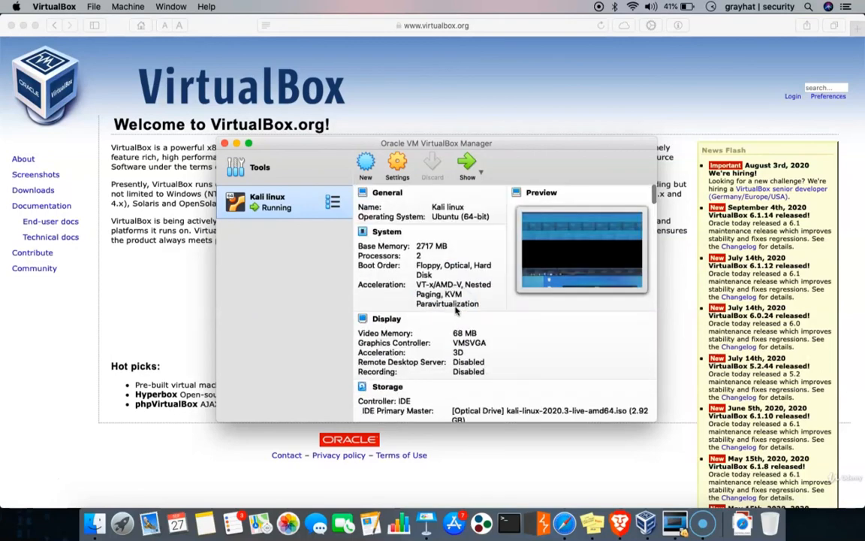
{"action": "left_click", "coordinate": [467, 165]}
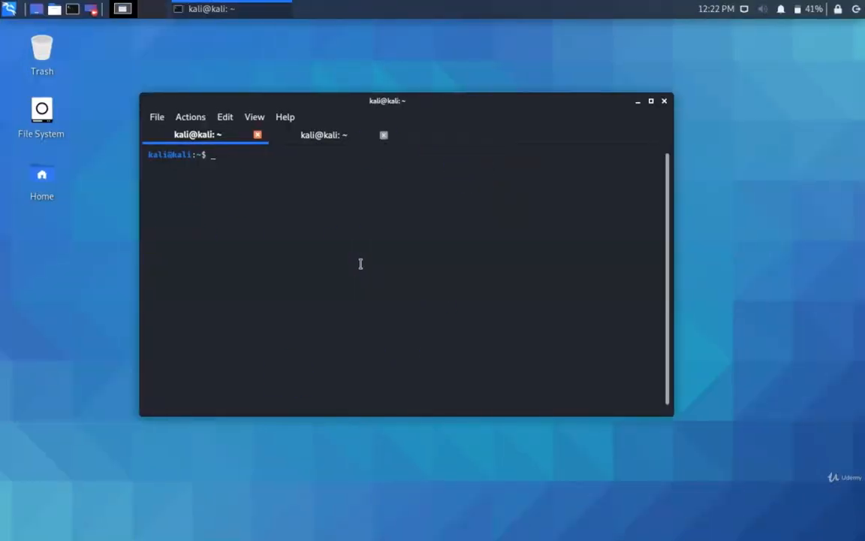
{"action": "key", "text": "ctrl+Left"}
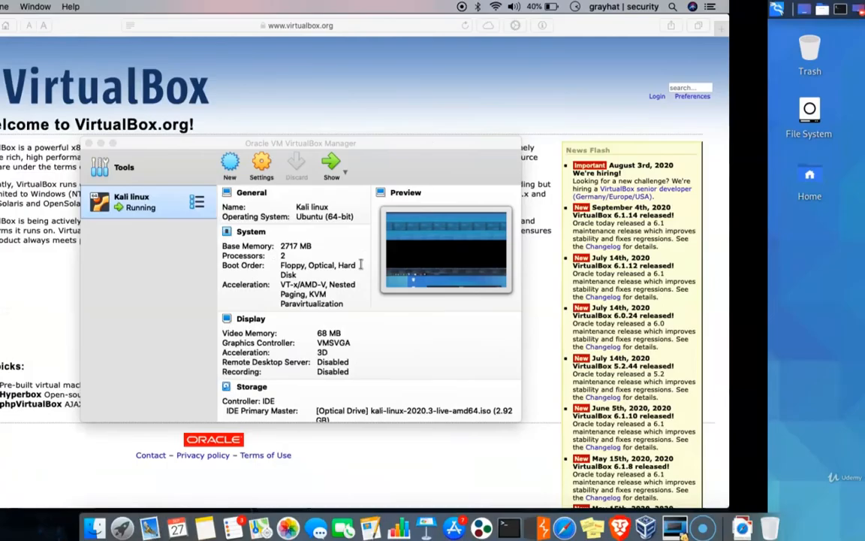
{"action": "key", "text": "ctrl+Right"}
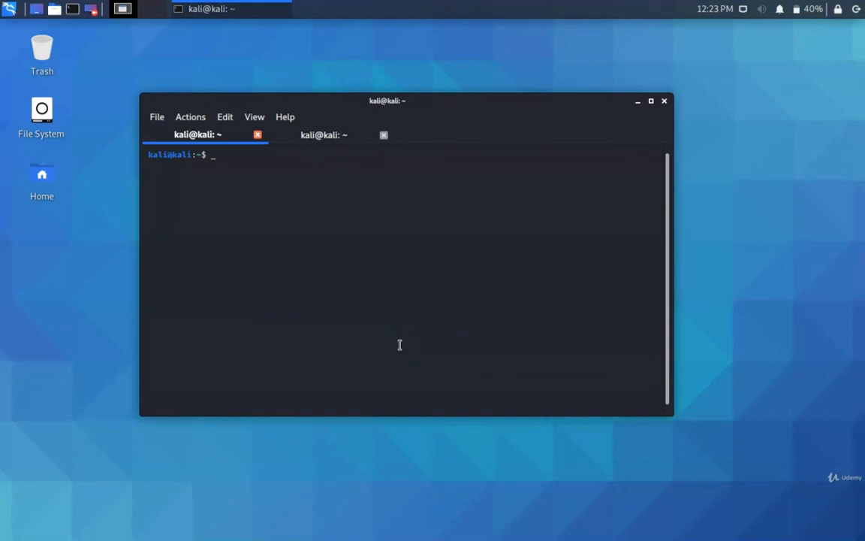
Look at the applications menu in Kali and return to the virtual machine manager.
{"action": "left_click", "coordinate": [9, 10]}
{"action": "left_click", "coordinate": [9, 10]}
{"action": "key", "text": "ctrl+Left"}
{"action": "left_click", "coordinate": [316, 289]}
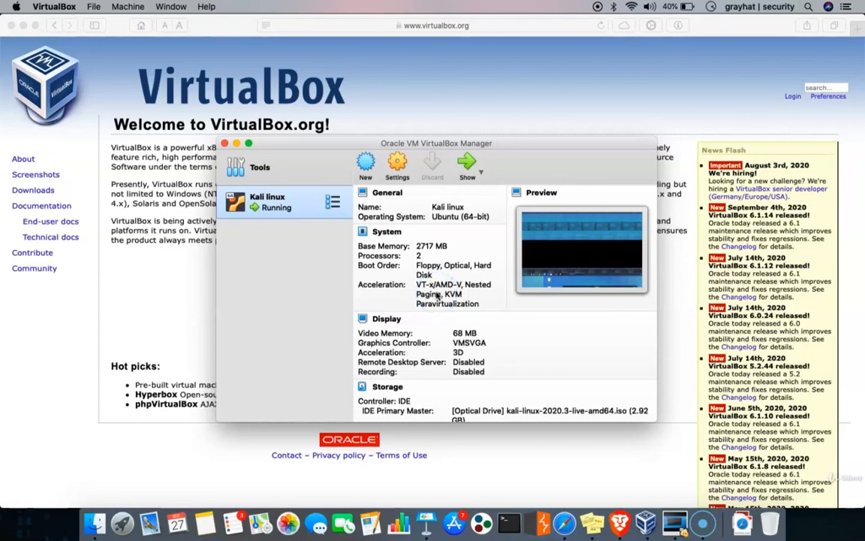
{"action": "left_click", "coordinate": [489, 365]}
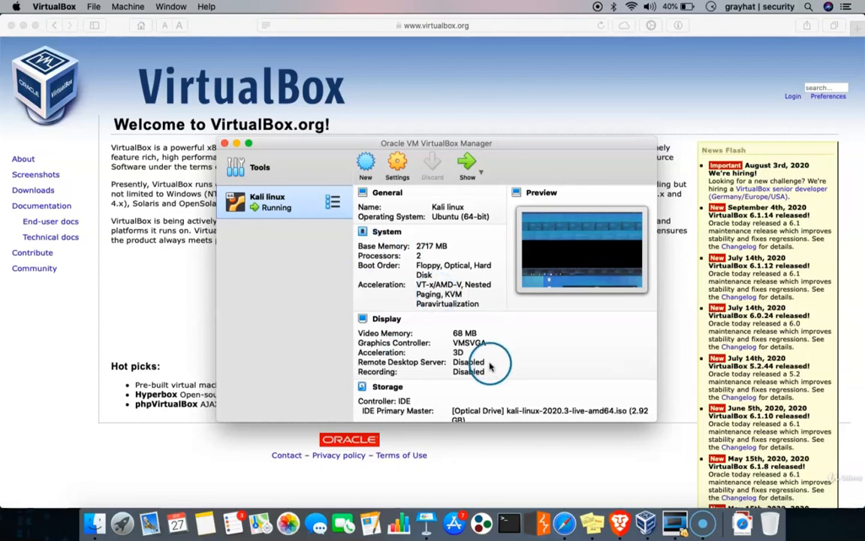